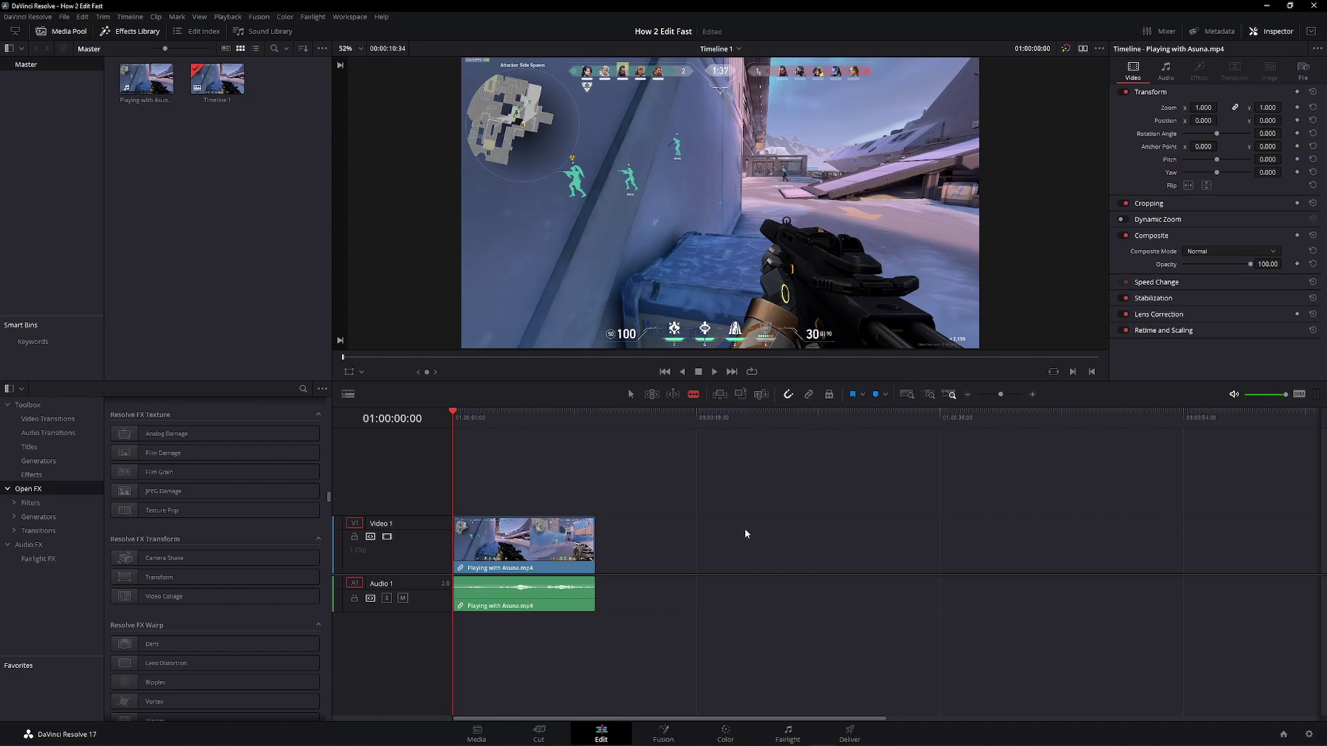
# Blade-cut the gameplay clip, move the first part later, then undo the cut and move
pyautogui.press('a')
pyautogui.moveTo(532, 556)
pyautogui.mouseDown()
pyautogui.moveTo(629, 558)
pyautogui.moveTo(532, 563)
pyautogui.mouseUp()
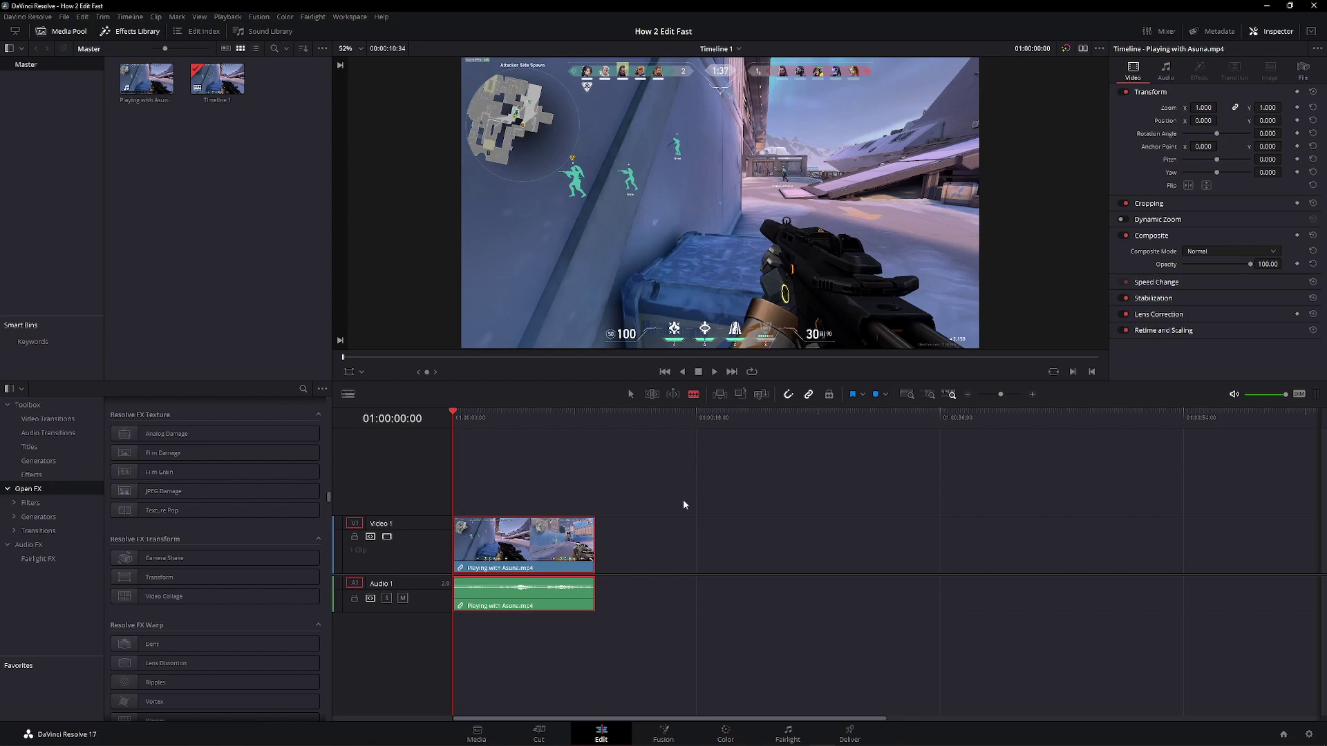
pyautogui.press('b')
pyautogui.click(511, 546)
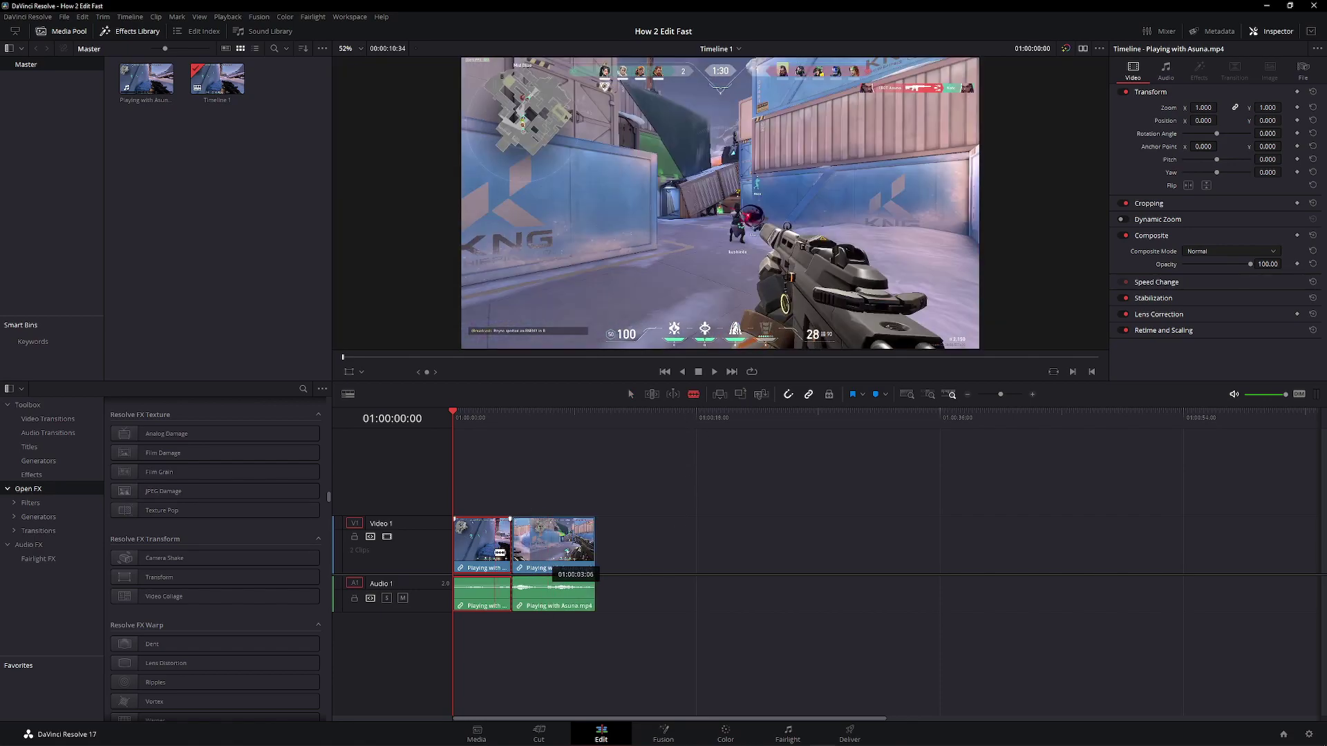
pyautogui.moveTo(500, 552); pyautogui.dragTo(710, 550)
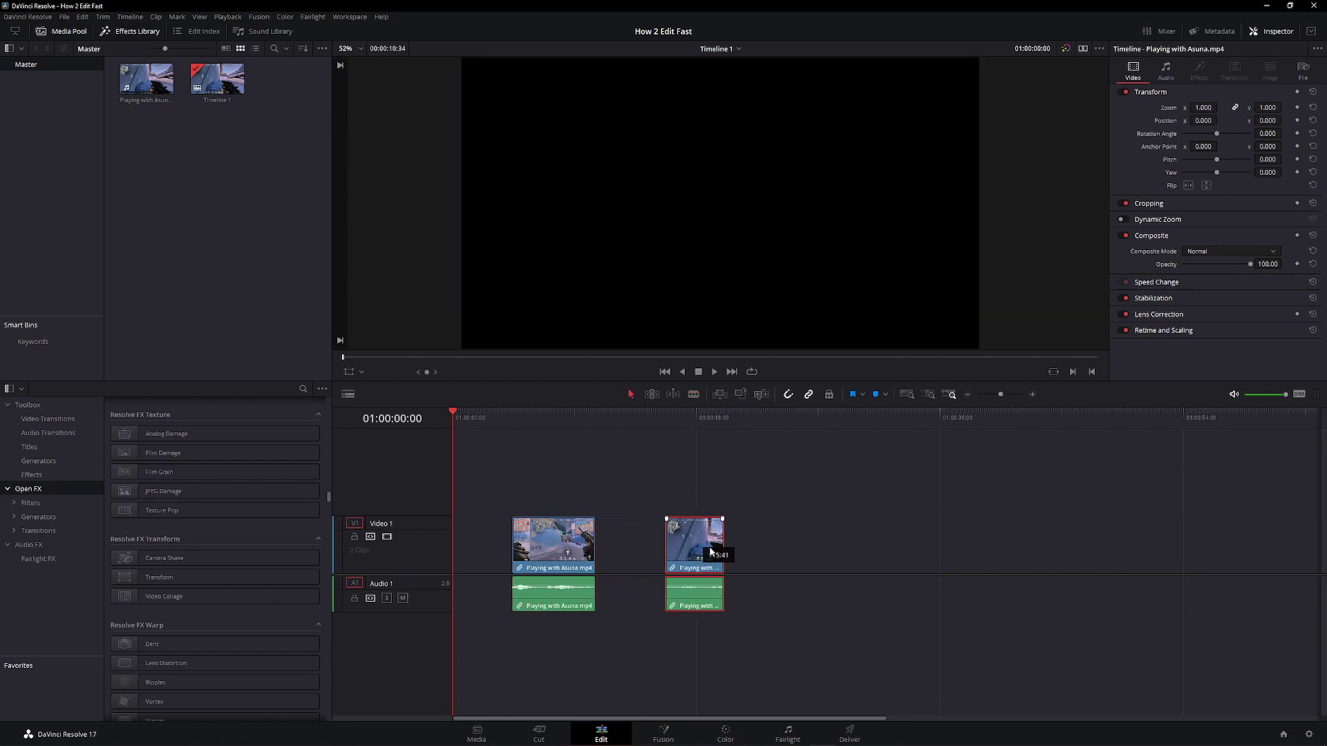
pyautogui.hotkey('ctrl', 'z')
pyautogui.hotkey('ctrl', 'z')
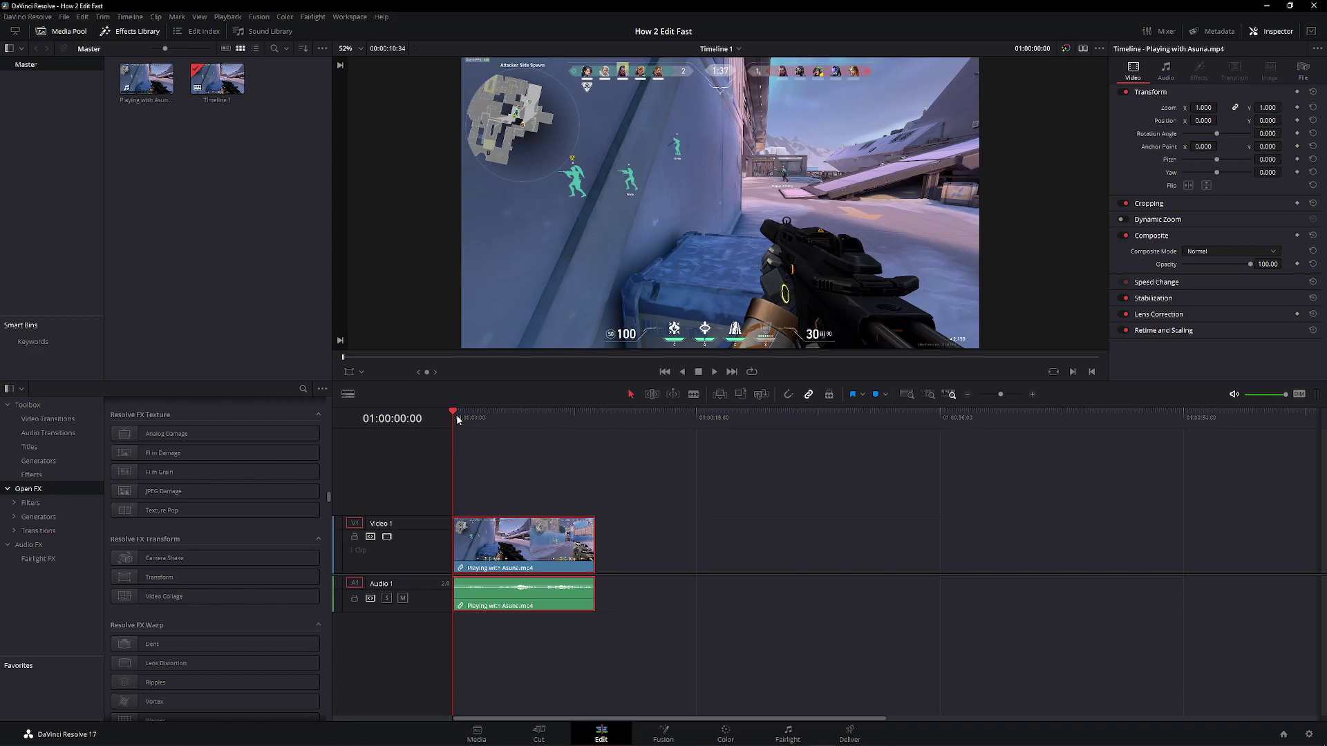
# Scrub the playhead out to 01:00:17:00, nudge the clip, and bring the playhead back
pyautogui.moveTo(458, 419); pyautogui.dragTo(682, 442)
pyautogui.moveTo(503, 561)
pyautogui.mouseDown()
pyautogui.moveTo(738, 561)
pyautogui.moveTo(684, 534)
pyautogui.moveTo(759, 557)
pyautogui.moveTo(579, 558)
pyautogui.moveTo(808, 559)
pyautogui.moveTo(489, 568)
pyautogui.mouseUp()
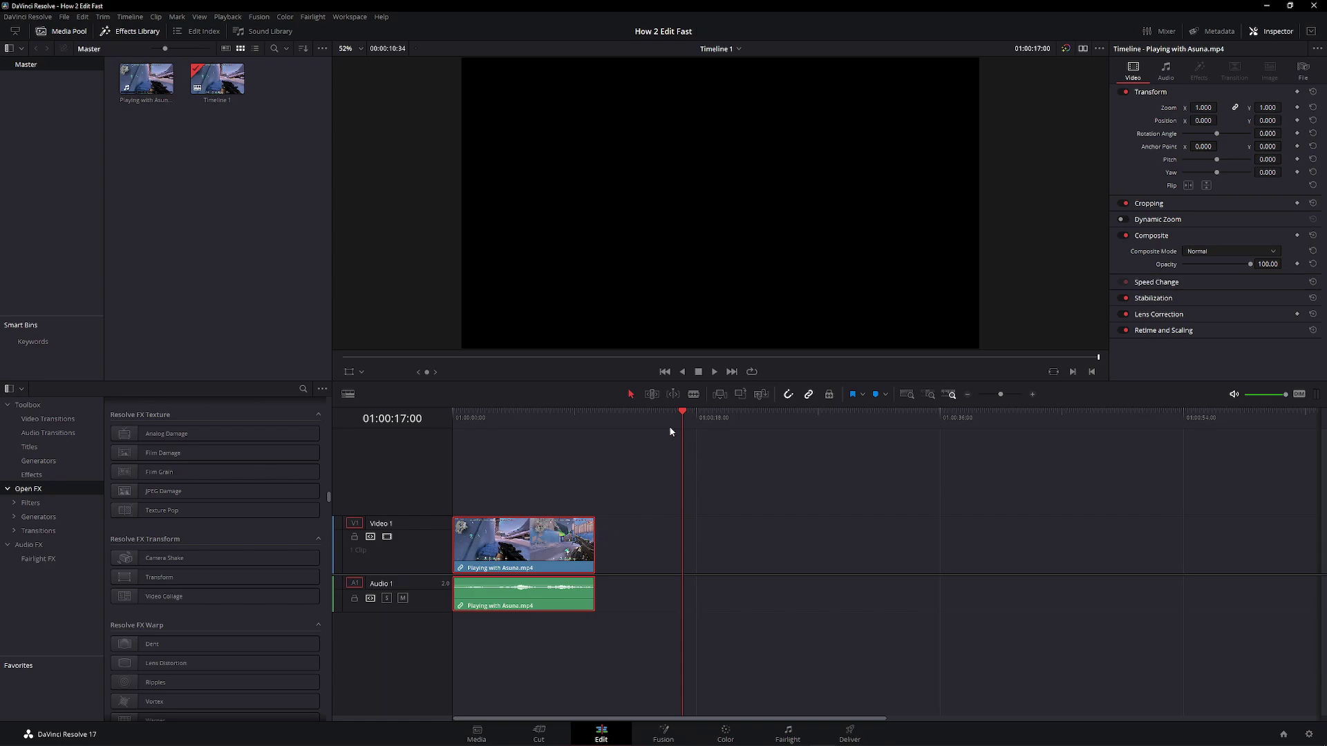
pyautogui.moveTo(683, 413); pyautogui.dragTo(601, 418)
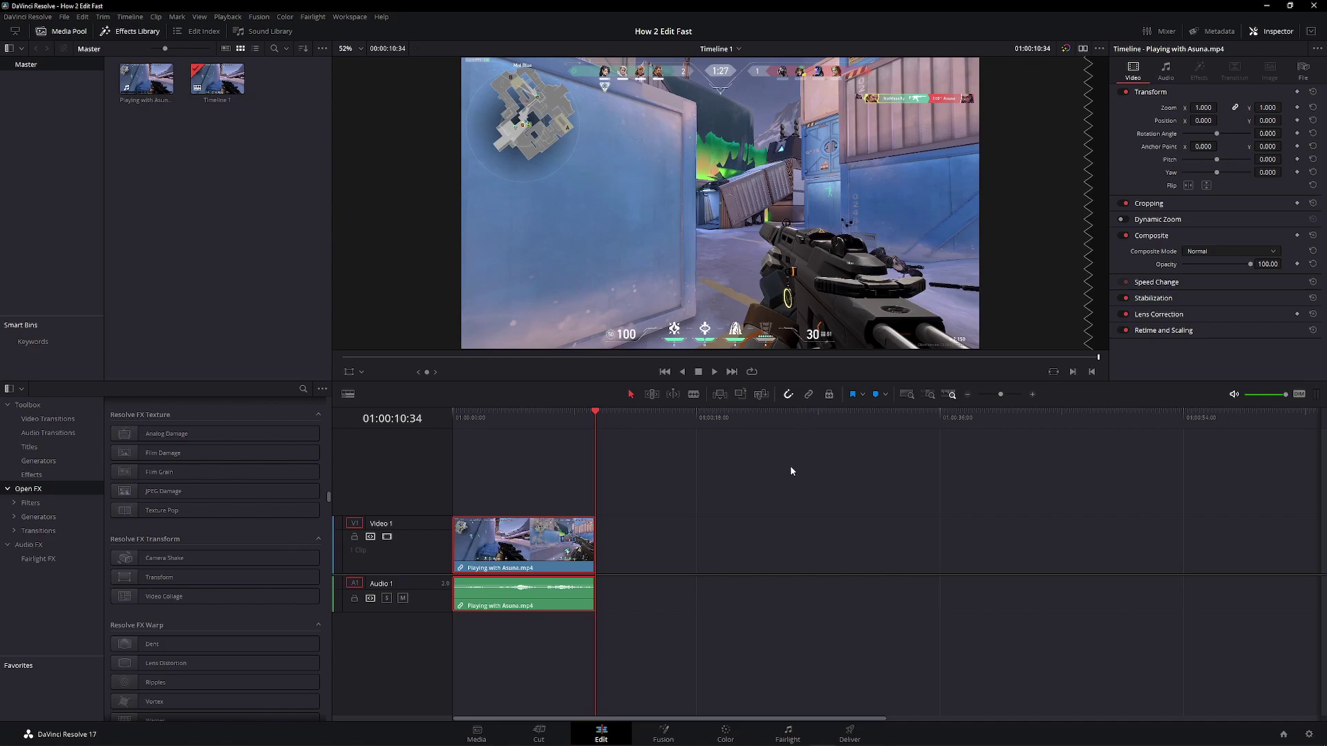
# Drag the clip's video and audio separately to show them moving out of sync
pyautogui.click(775, 479)
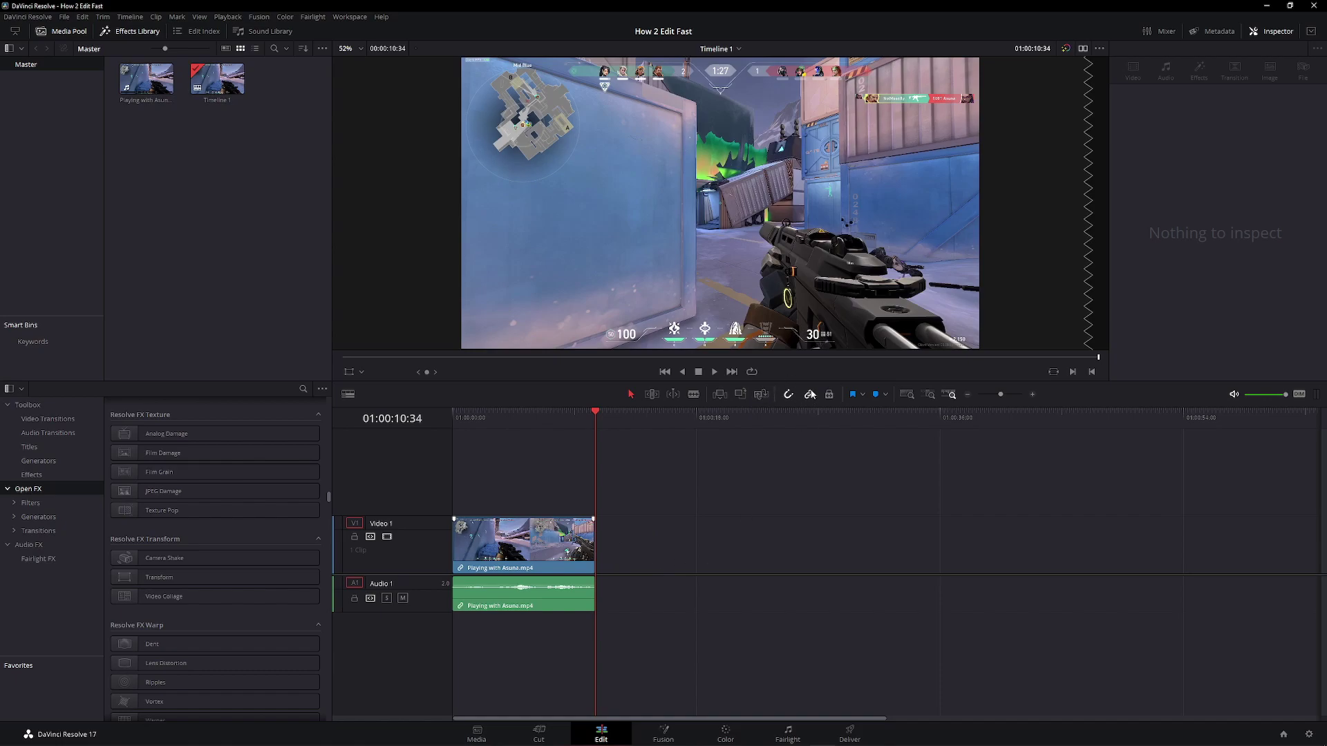
pyautogui.click(514, 551)
pyautogui.moveTo(514, 551)
pyautogui.mouseDown()
pyautogui.moveTo(564, 491)
pyautogui.moveTo(514, 492)
pyautogui.moveTo(511, 546)
pyautogui.moveTo(508, 478)
pyautogui.moveTo(507, 539)
pyautogui.mouseUp()
pyautogui.moveTo(470, 583); pyautogui.dragTo(504, 592)
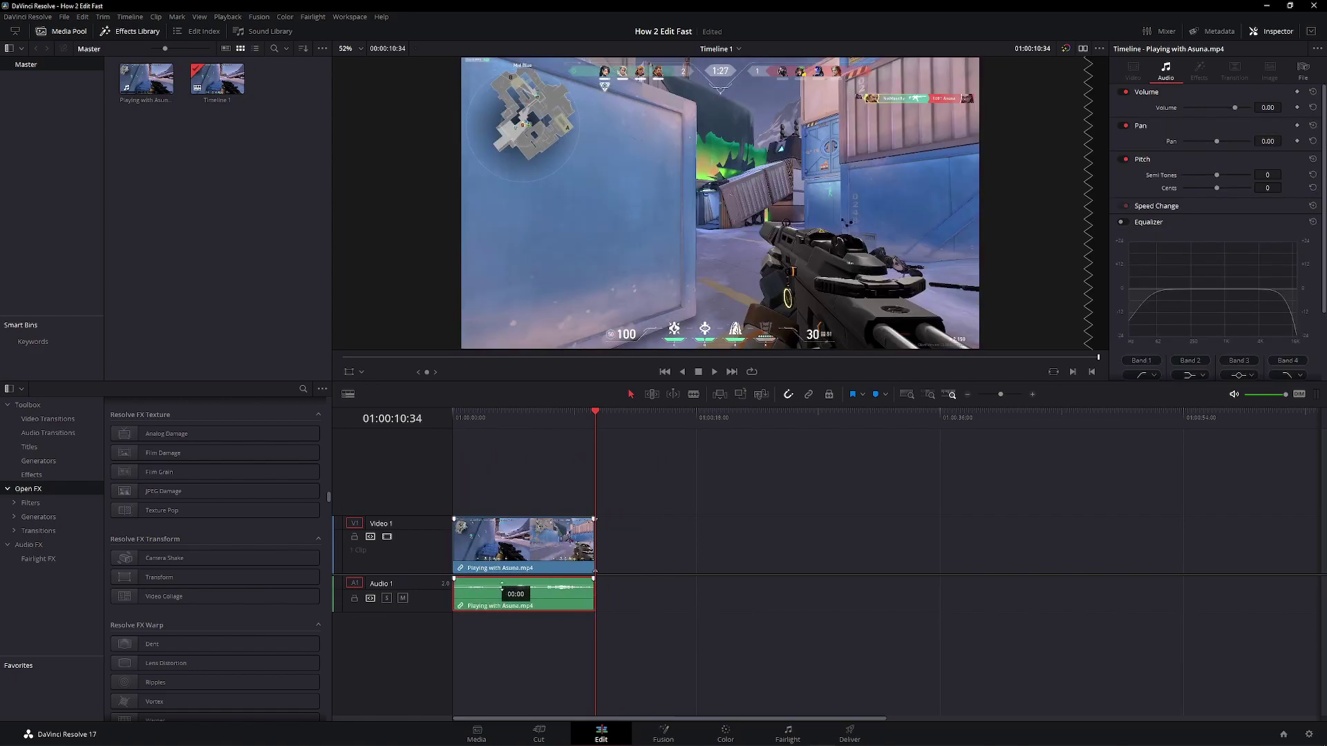
pyautogui.click(676, 565)
# Re-enable Linked Selection with Ctrl+Shift+L and confirm video and audio move together
pyautogui.hotkey('ctrl', 'shift', 'l')
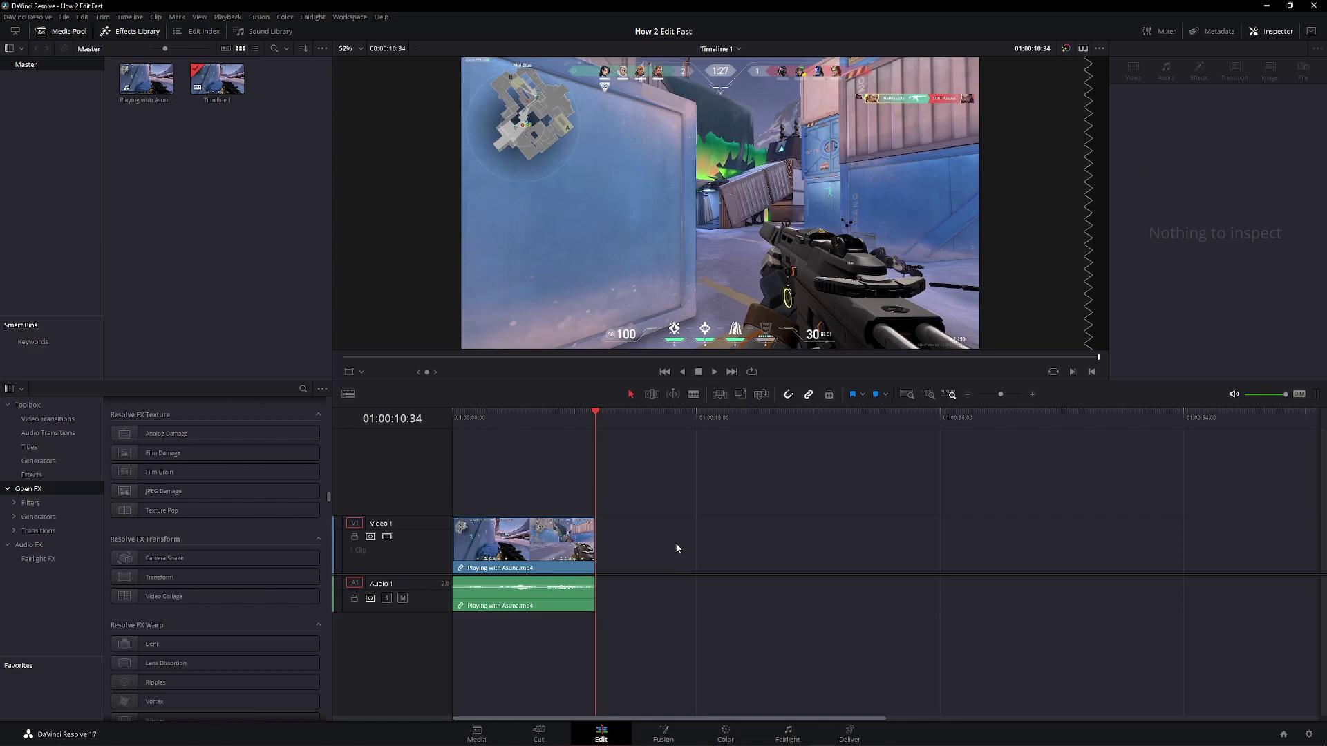
pyautogui.moveTo(504, 545); pyautogui.dragTo(463, 552)
pyautogui.click(669, 582)
# Apply the Film Damage effect from the Effects Library to the V1 gameplay clip
pyautogui.click(223, 14)
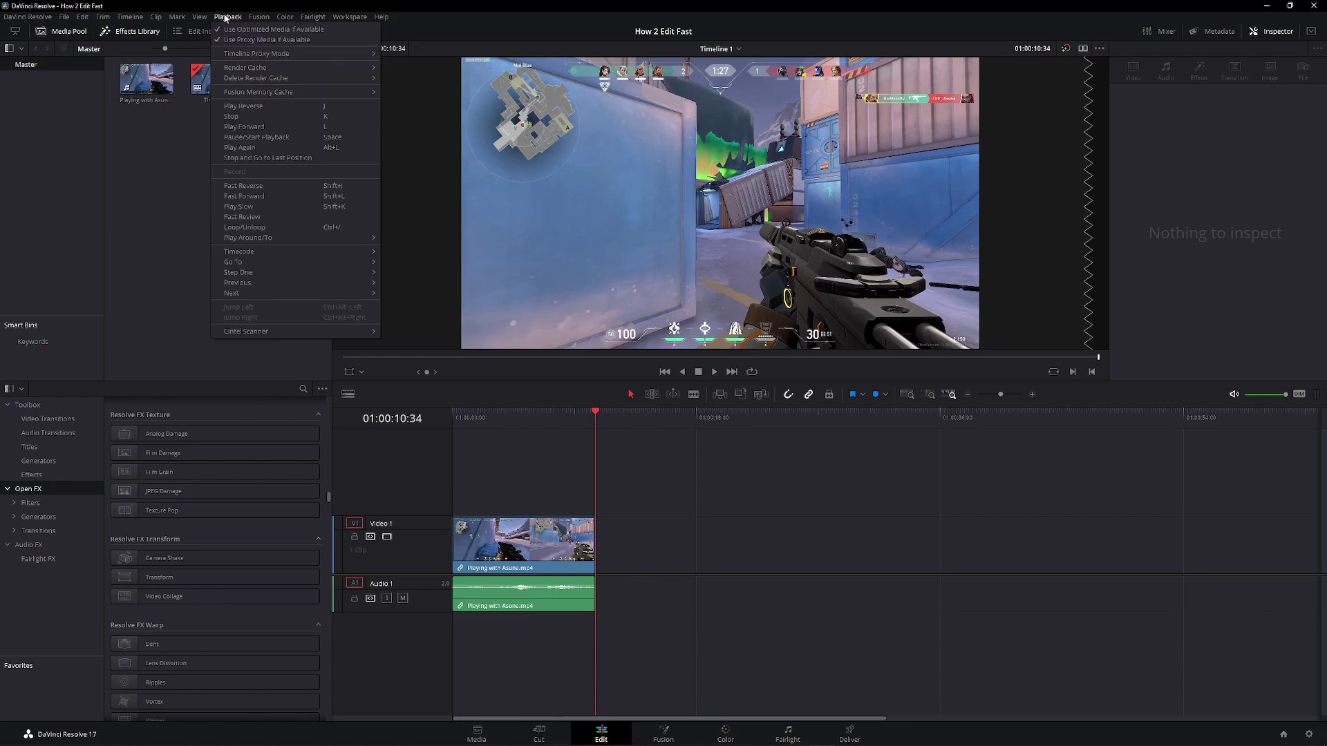
pyautogui.click(173, 208)
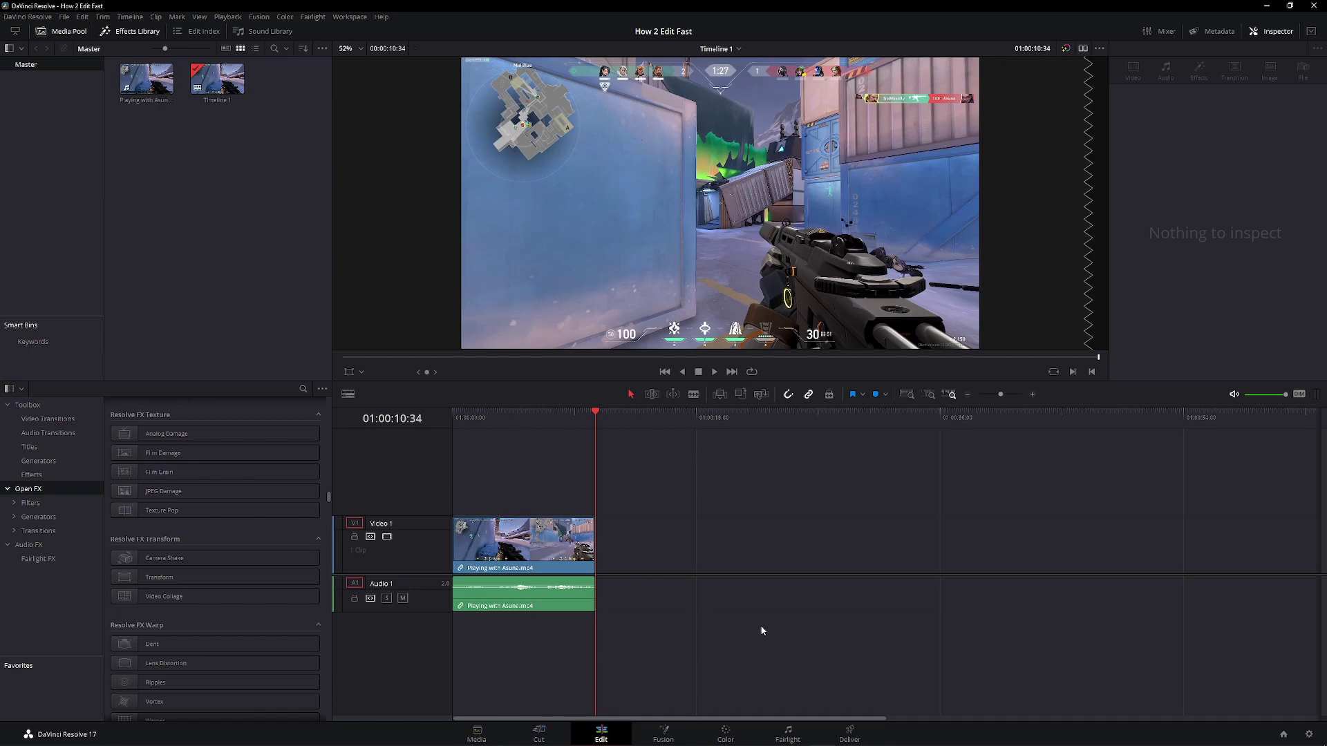
pyautogui.moveTo(304, 453); pyautogui.dragTo(511, 542)
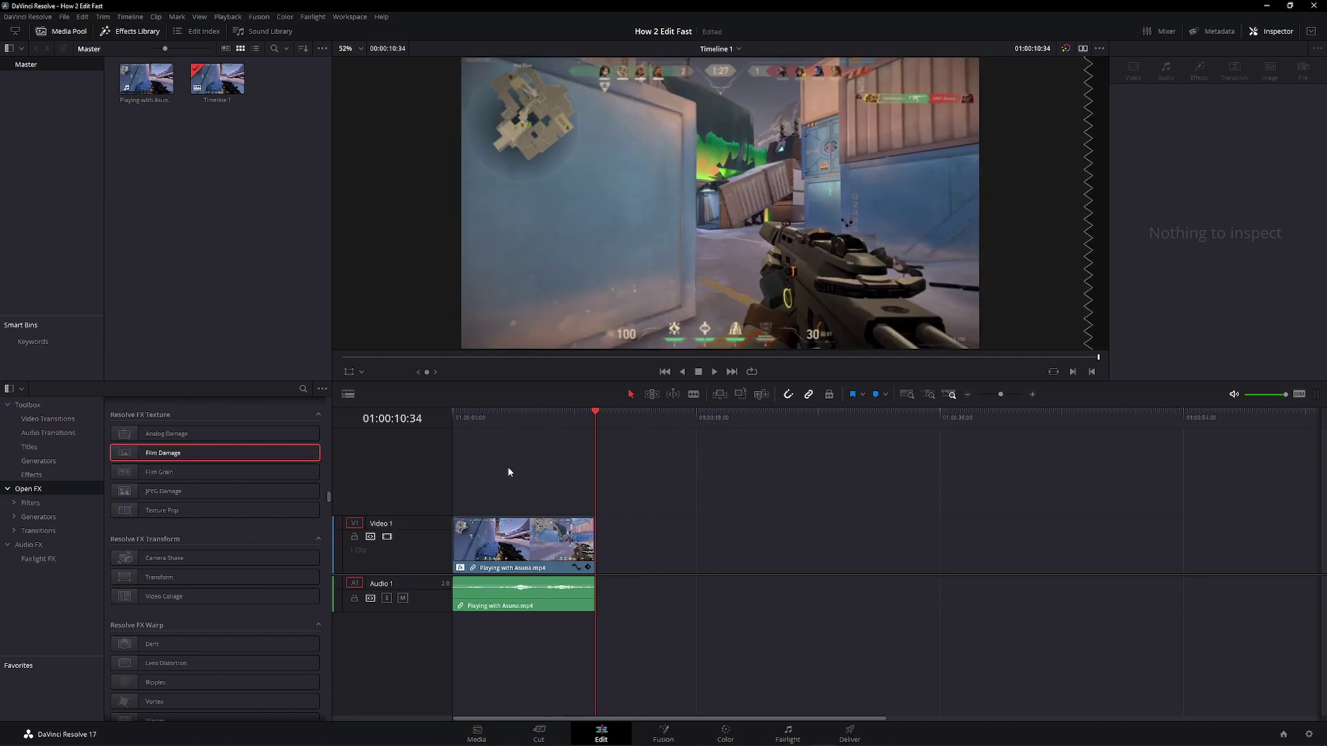
# Play the clip from the start to preview Film Damage, then save the project
pyautogui.click(456, 413)
pyautogui.press('space')
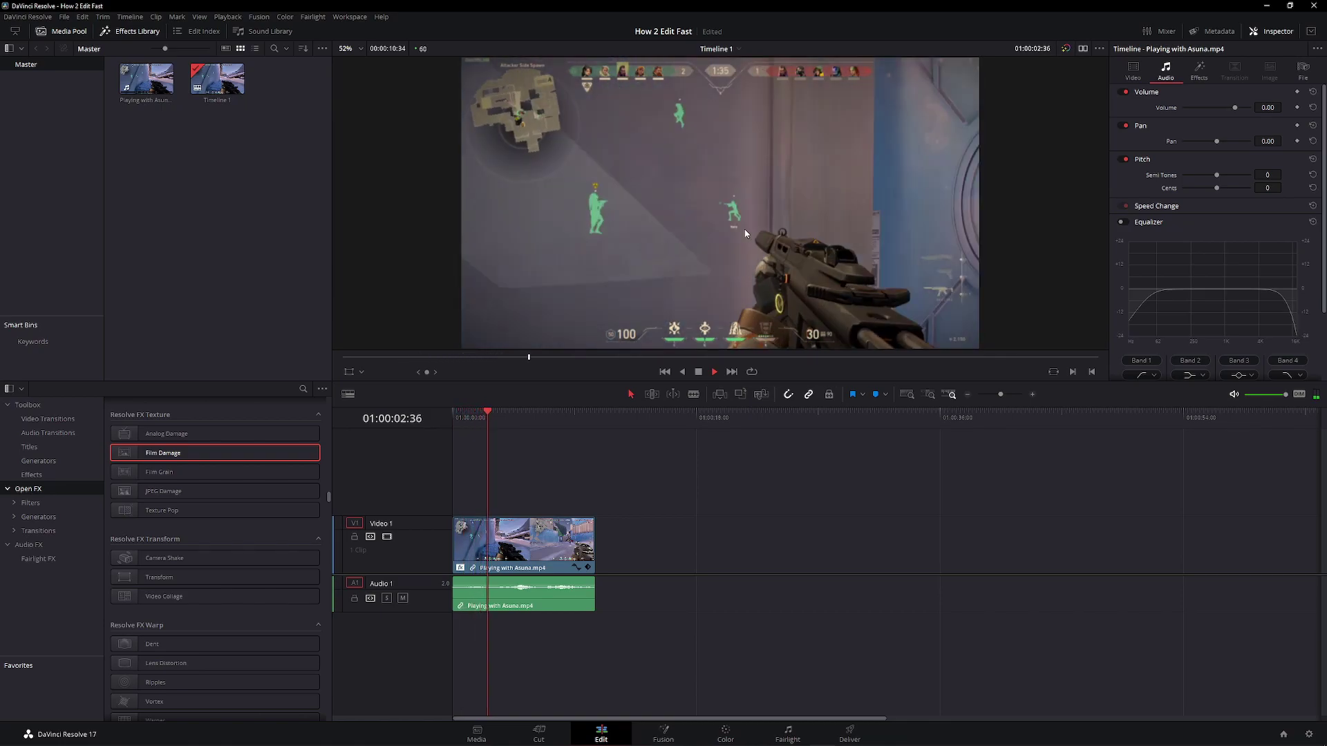
pyautogui.click(467, 415)
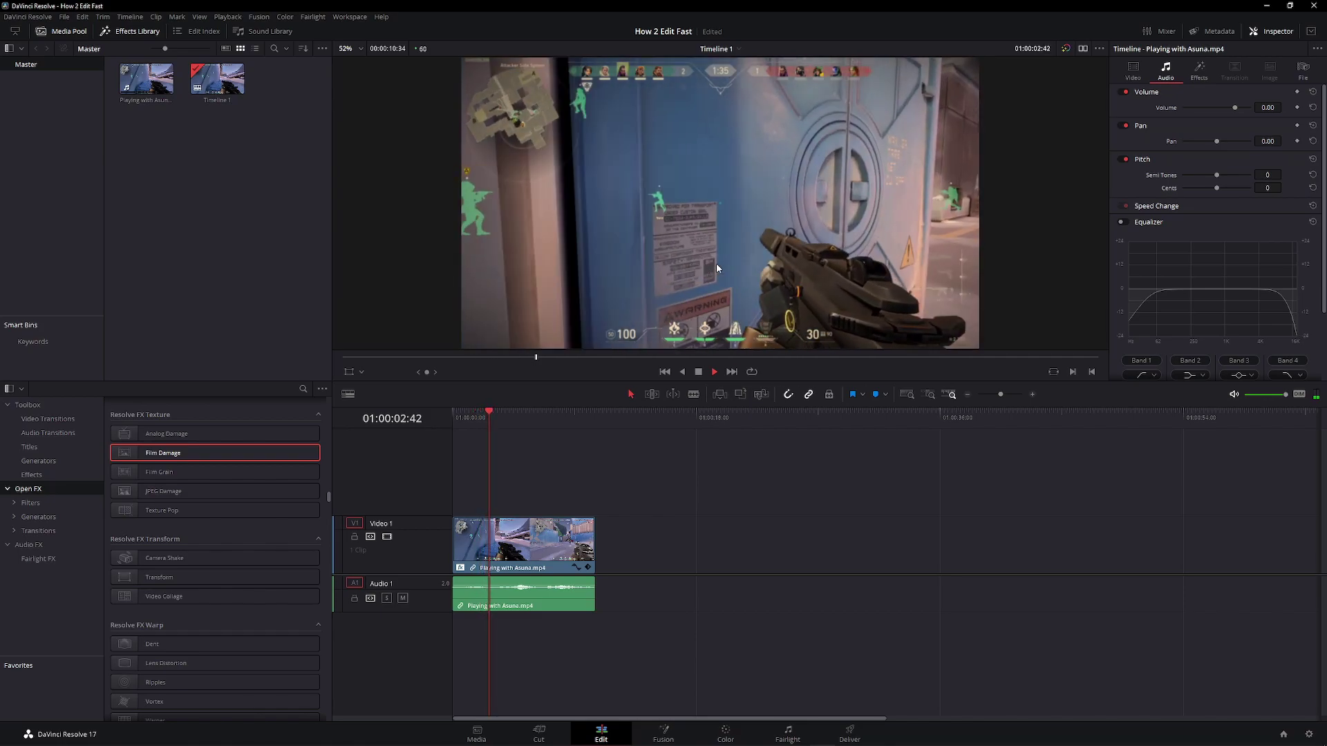
pyautogui.hotkey('ctrl', 's')
# Set Timeline Proxy Mode to Half Resolution and play the timeline from the start
pyautogui.click(228, 17)
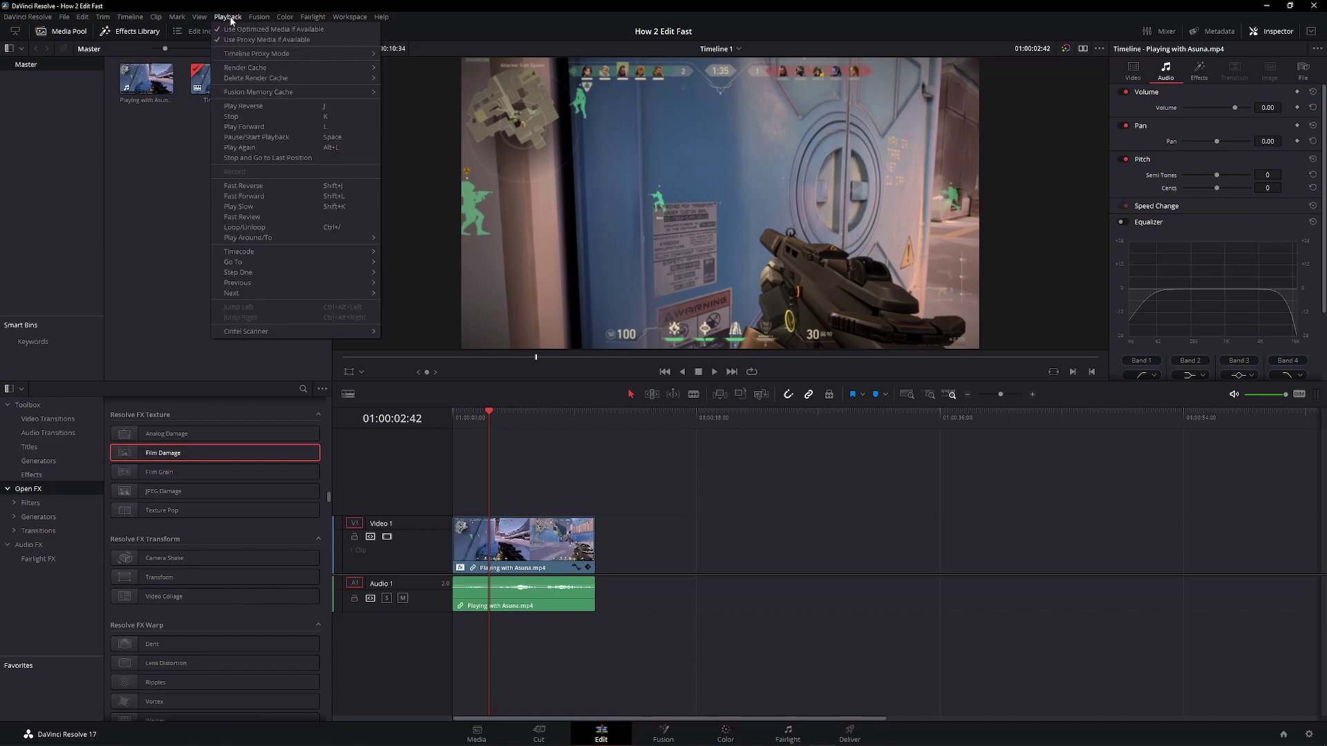
pyautogui.moveTo(241, 55)
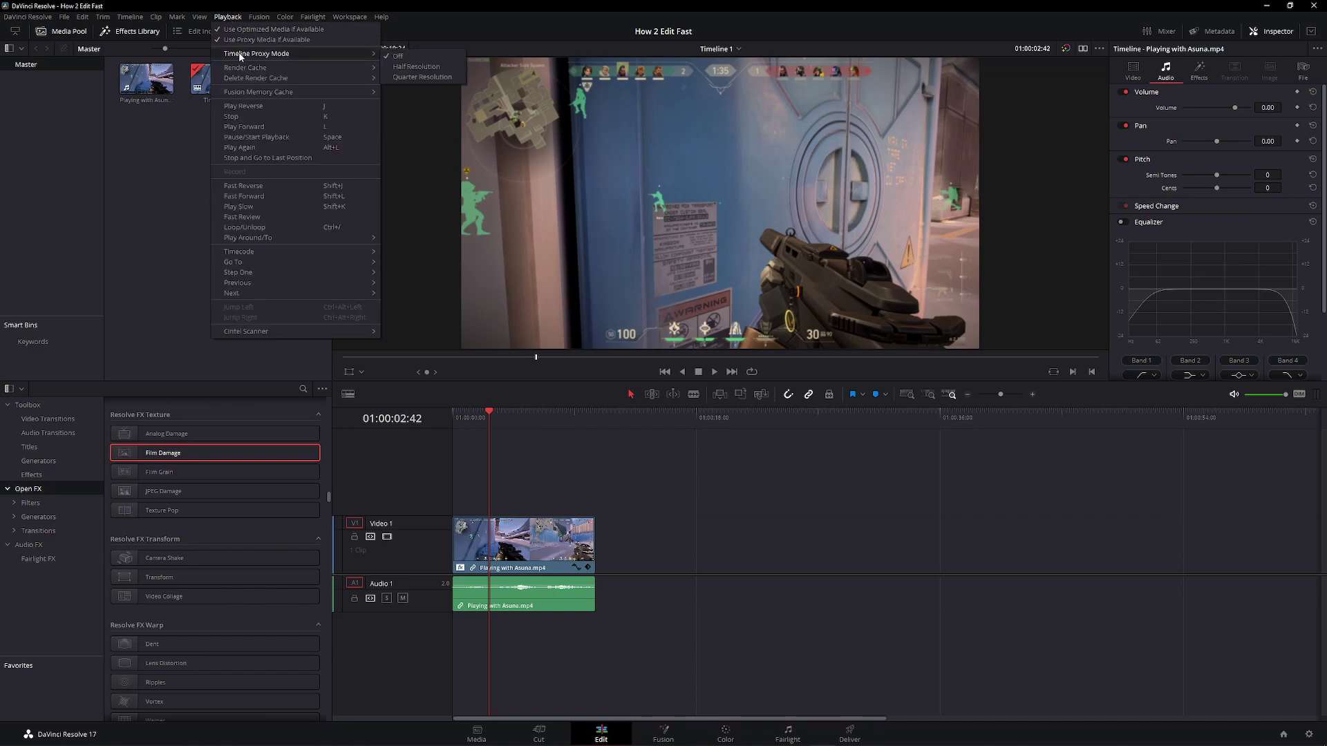
pyautogui.click(416, 66)
pyautogui.moveTo(502, 431); pyautogui.dragTo(424, 422)
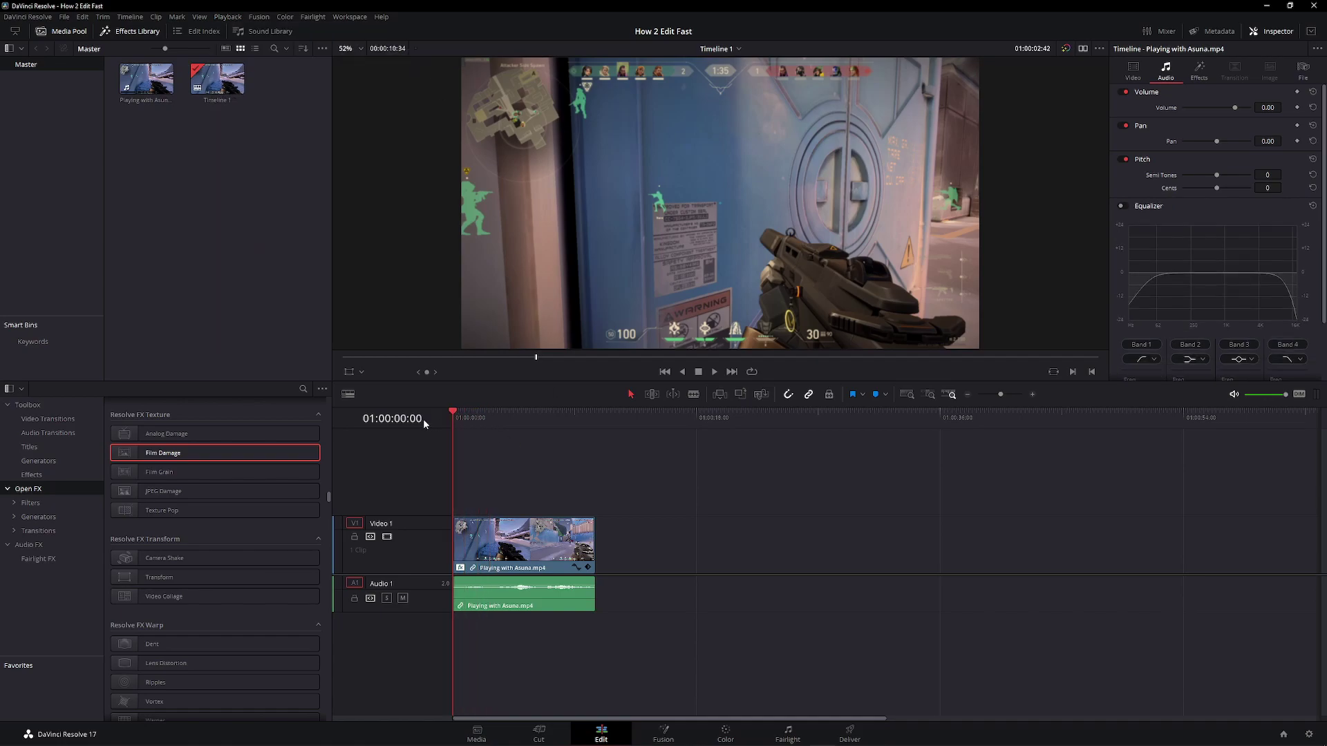
pyautogui.press('space')
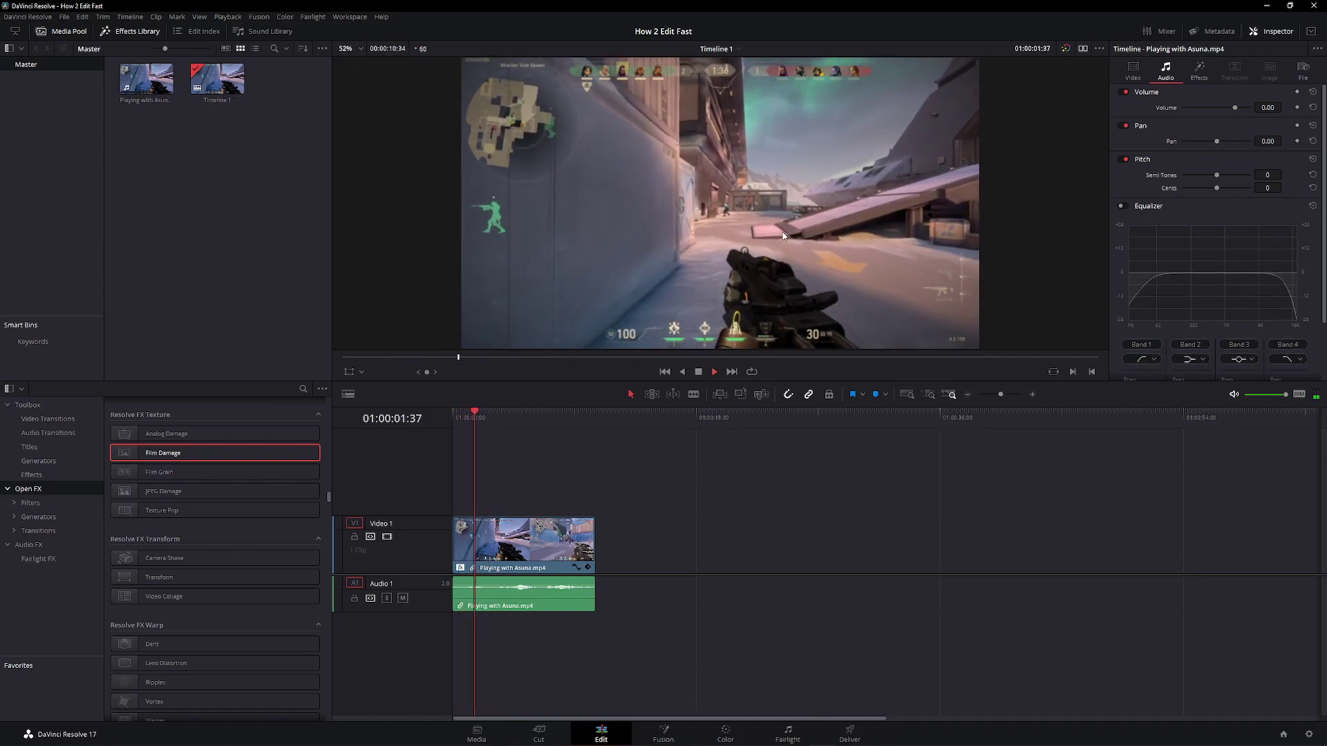
pyautogui.moveTo(483, 416); pyautogui.dragTo(453, 417)
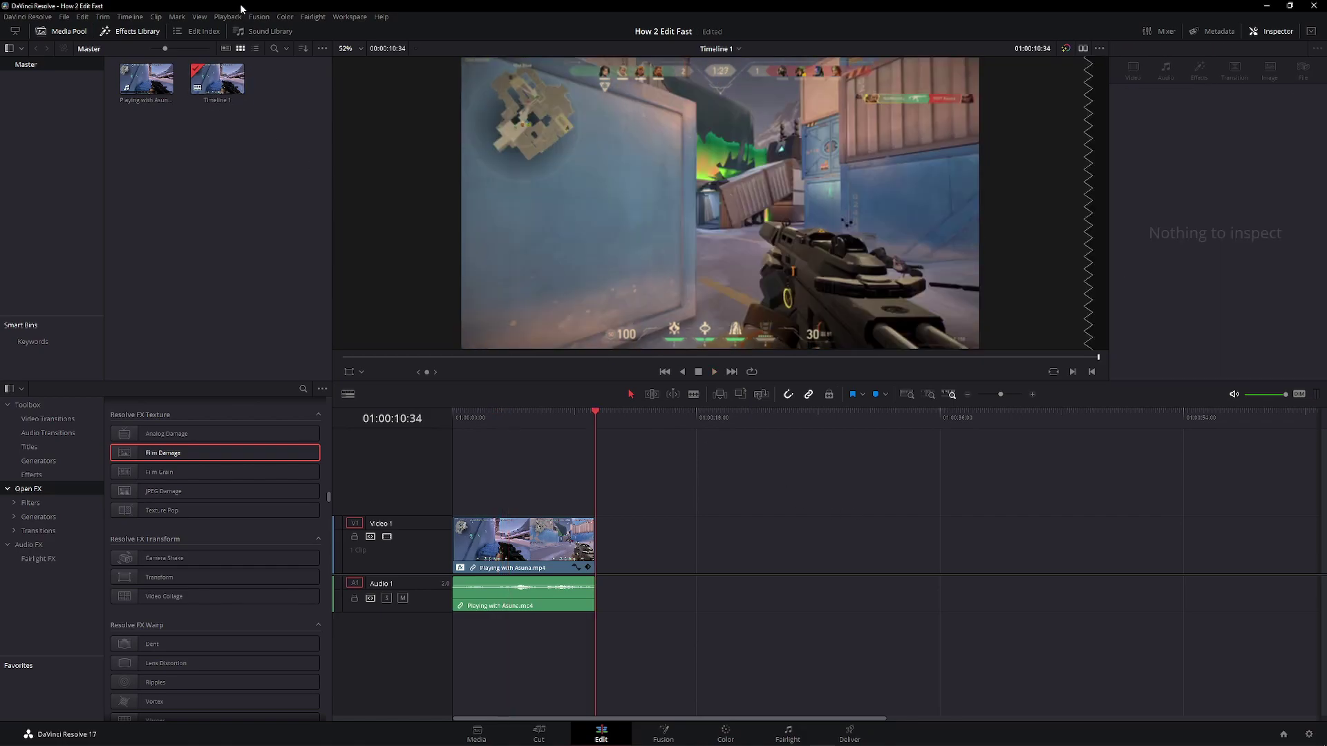
# Turn Timeline Proxy Mode back off and undo the Film Damage effect
pyautogui.click(228, 17)
pyautogui.moveTo(297, 53)
pyautogui.click(399, 58)
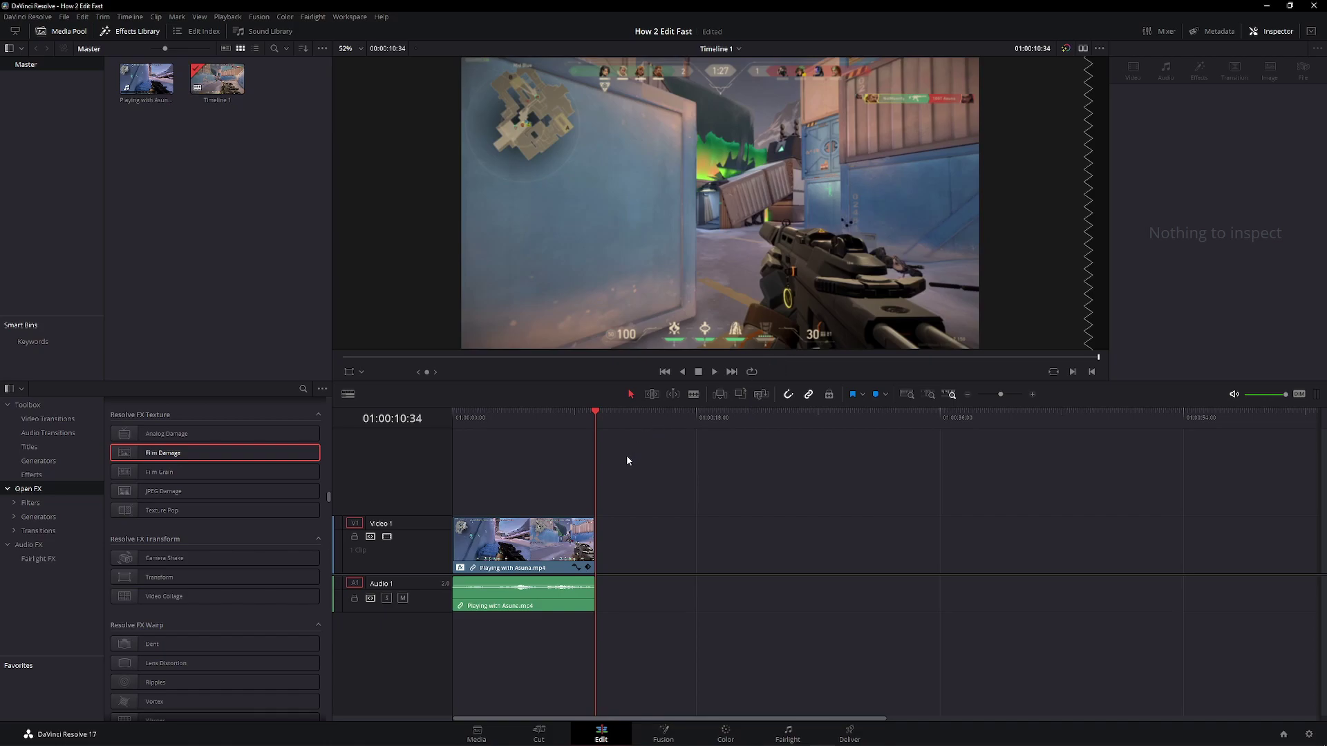
pyautogui.hotkey('ctrl', 'z')
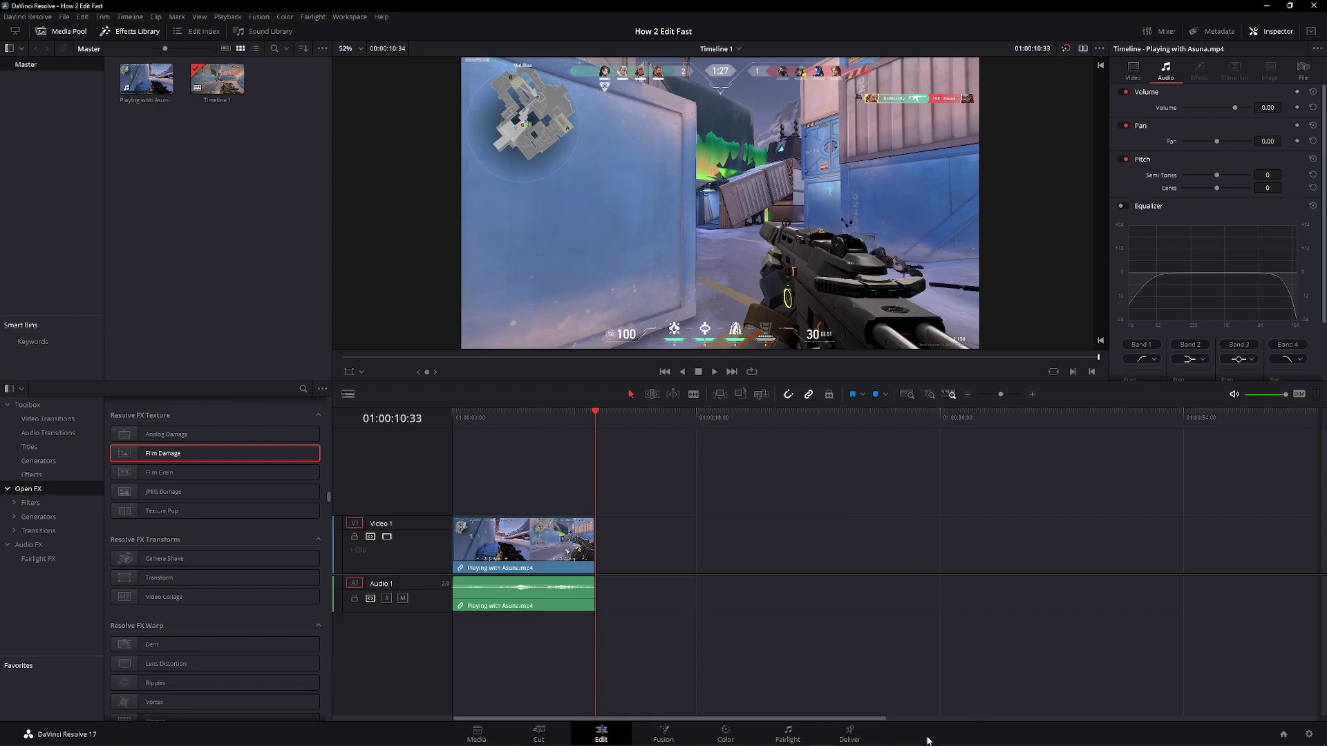
pyautogui.click(850, 732)
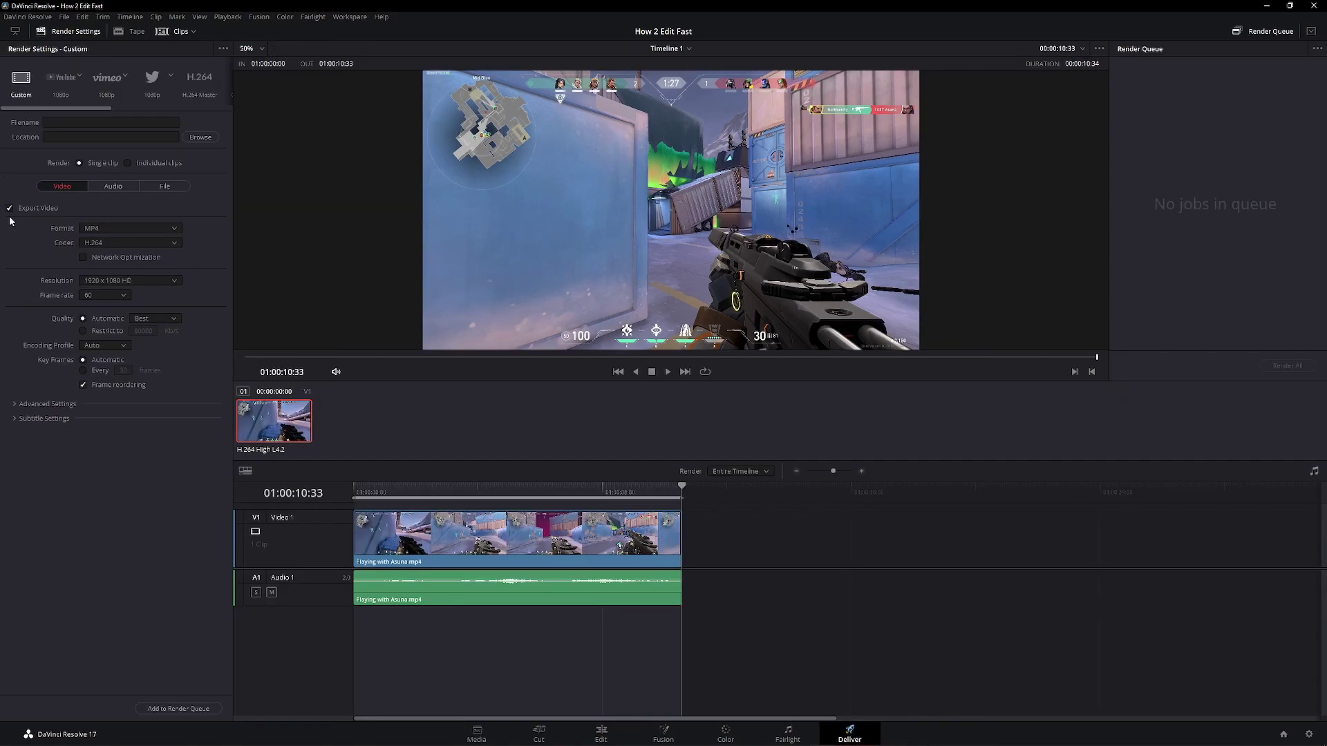
pyautogui.click(80, 228)
pyautogui.click(100, 227)
pyautogui.click(106, 242)
pyautogui.click(106, 242)
pyautogui.click(155, 280)
pyautogui.click(124, 308)
pyautogui.click(128, 281)
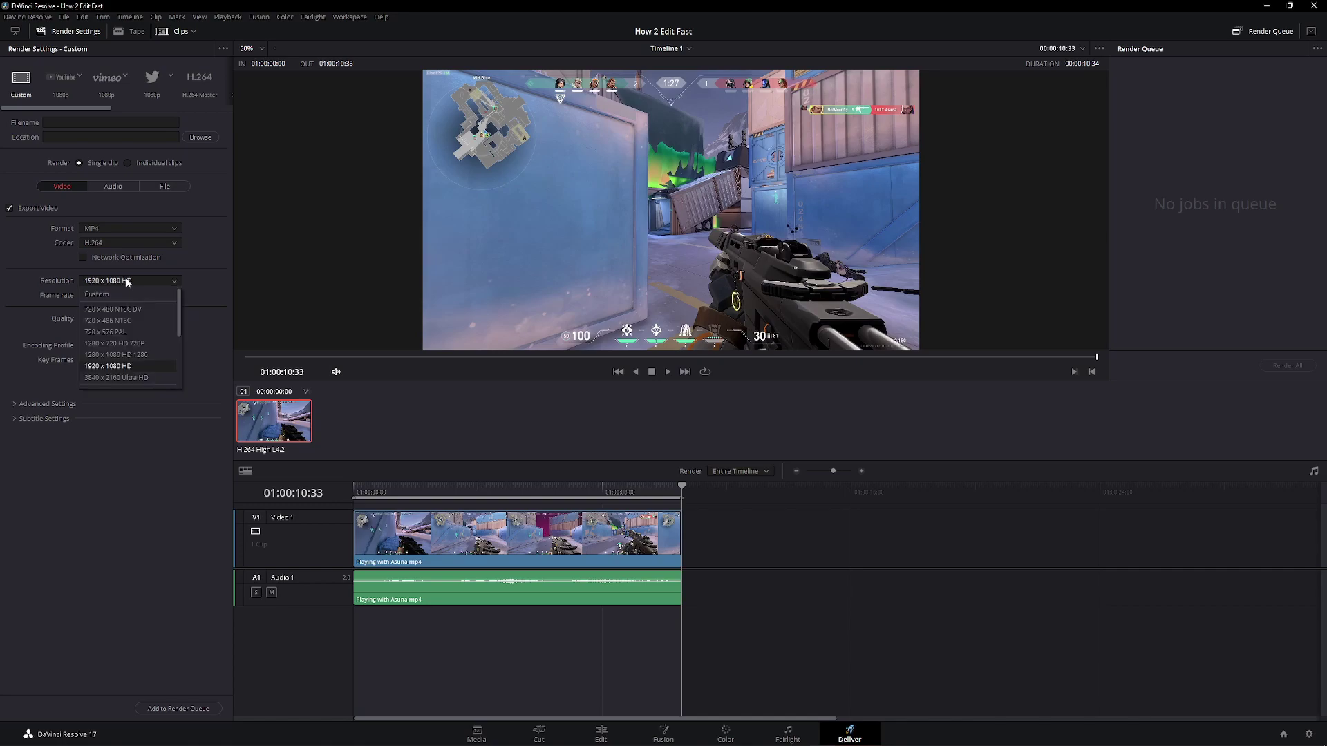
pyautogui.click(108, 379)
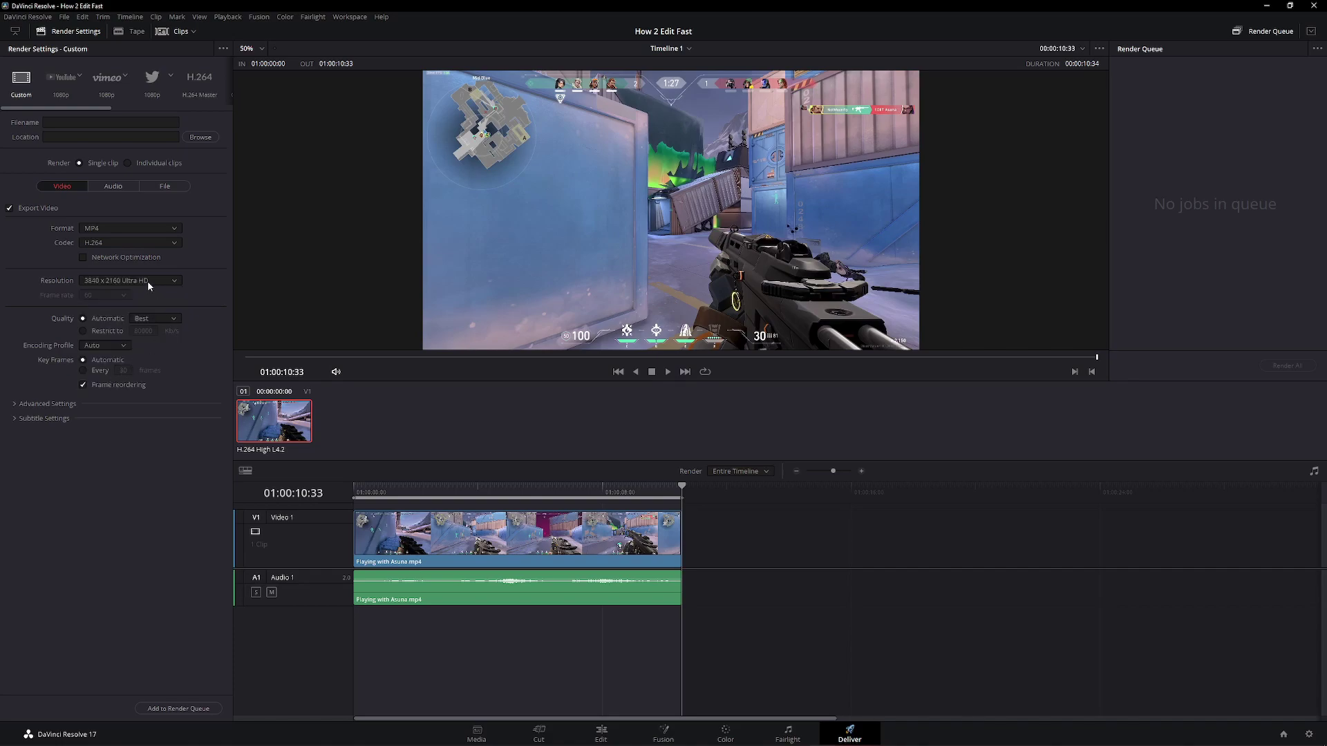
pyautogui.click(147, 281)
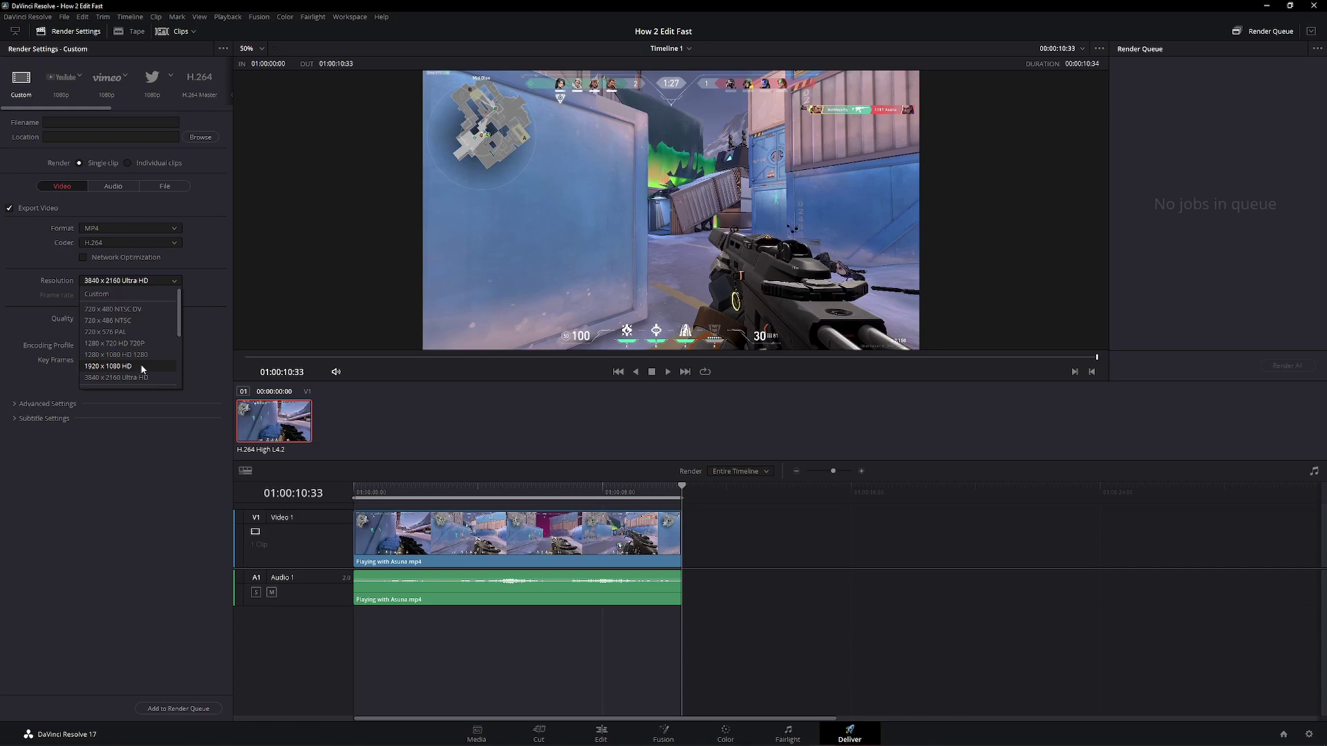
pyautogui.click(139, 367)
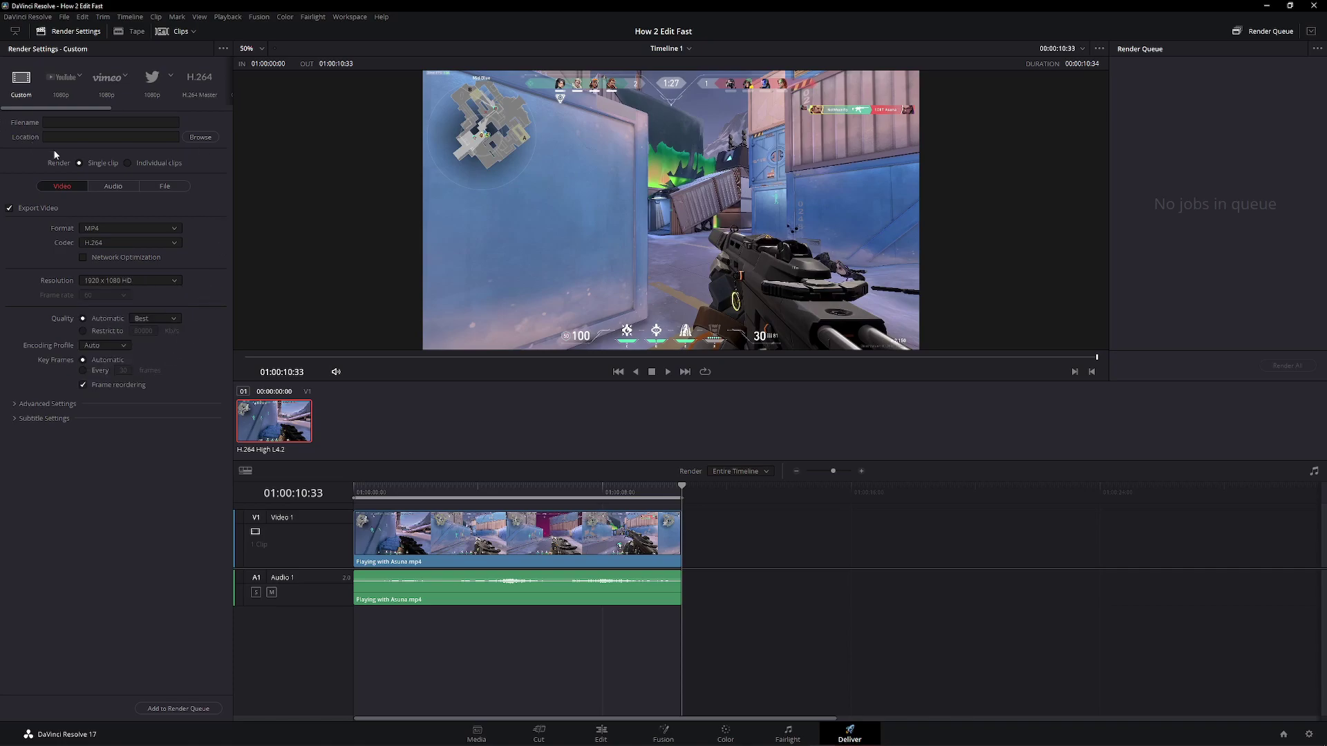
# Save the current render settings as a new preset named 'Youtube Preset Example'
pyautogui.click(223, 50)
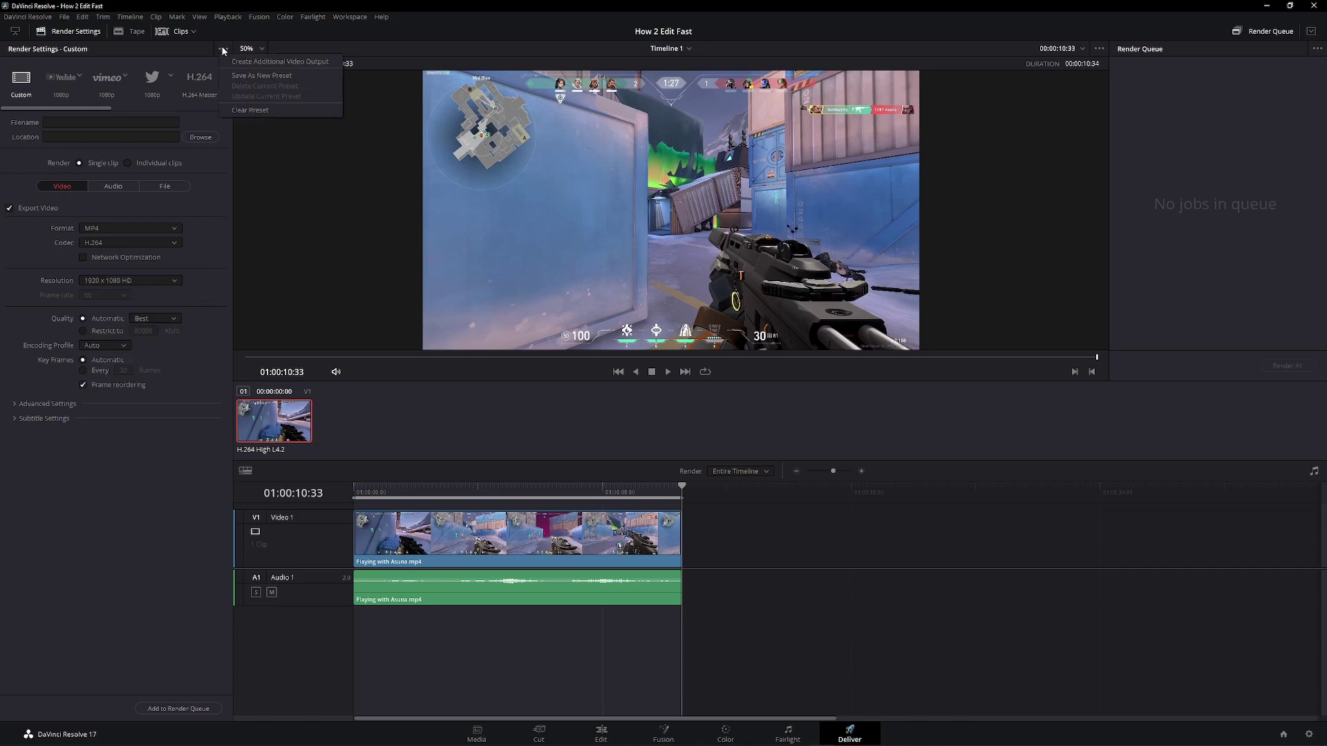
pyautogui.click(254, 80)
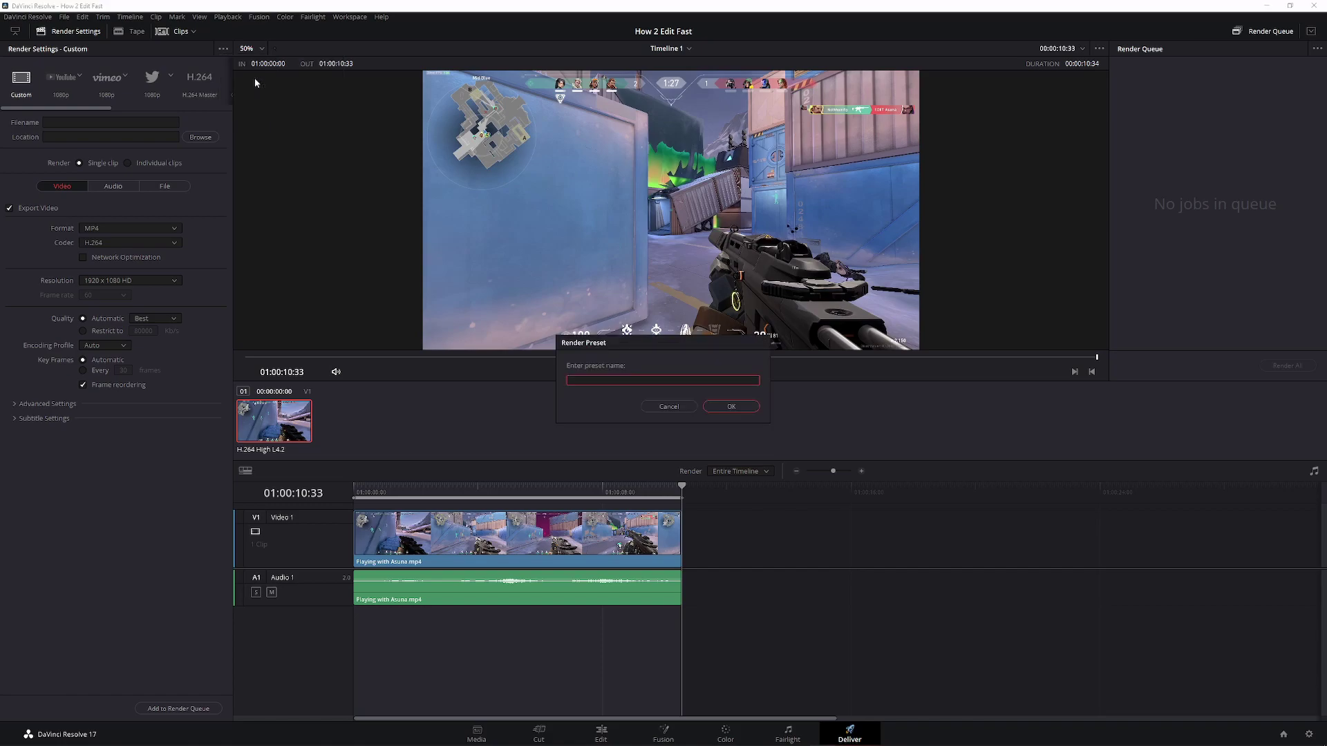
pyautogui.write('Youtube Preset Example')
pyautogui.press('Return')
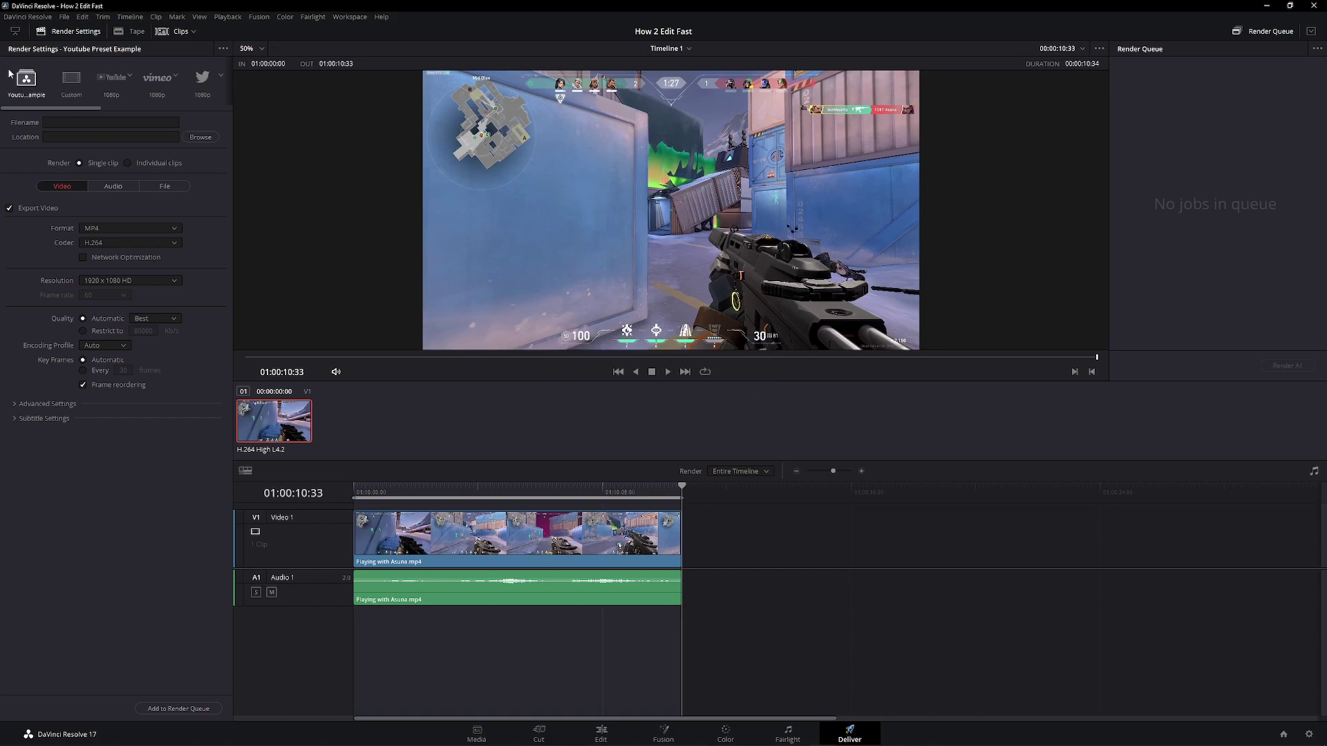
# Set Custom resolution to 1280 x 720, clear the filename, and save preset 'Compression 720p'
pyautogui.click(72, 83)
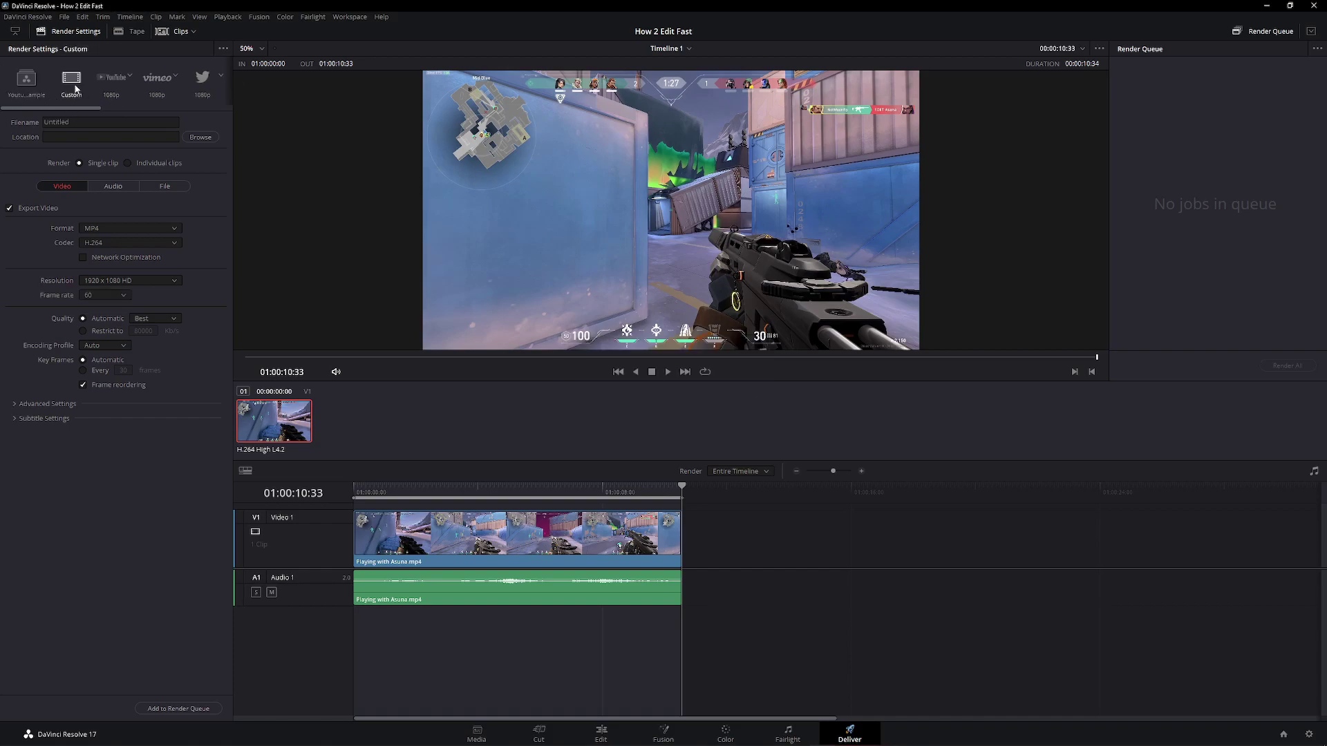
pyautogui.click(141, 279)
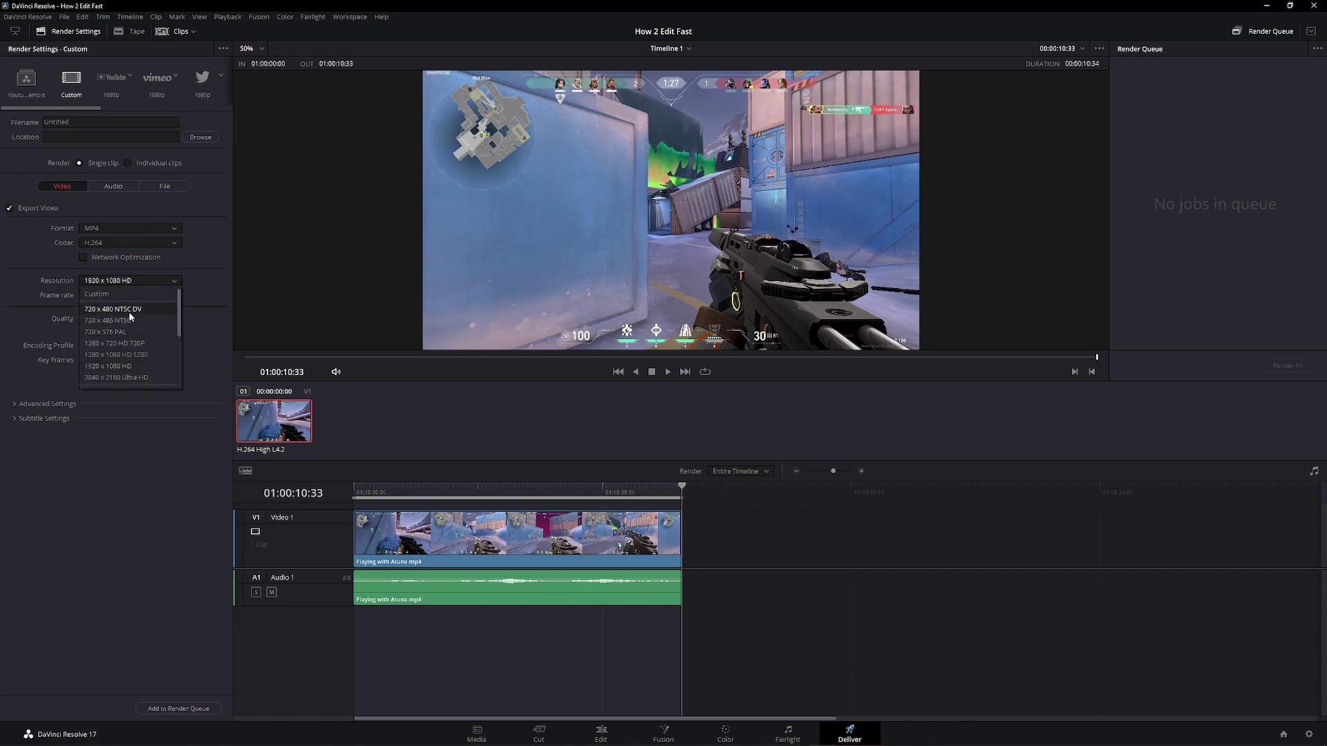
pyautogui.click(139, 347)
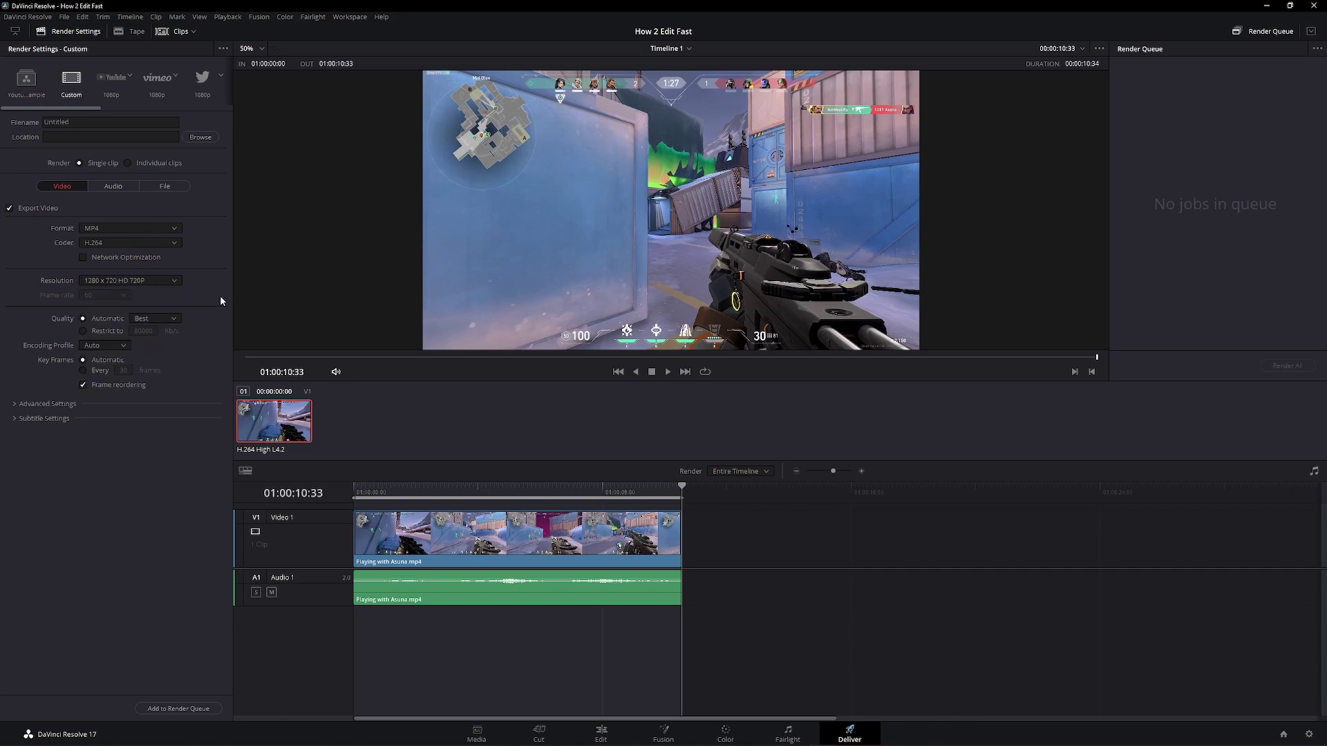
pyautogui.doubleClick(54, 122)
pyautogui.press('BackSpace')
pyautogui.click(222, 48)
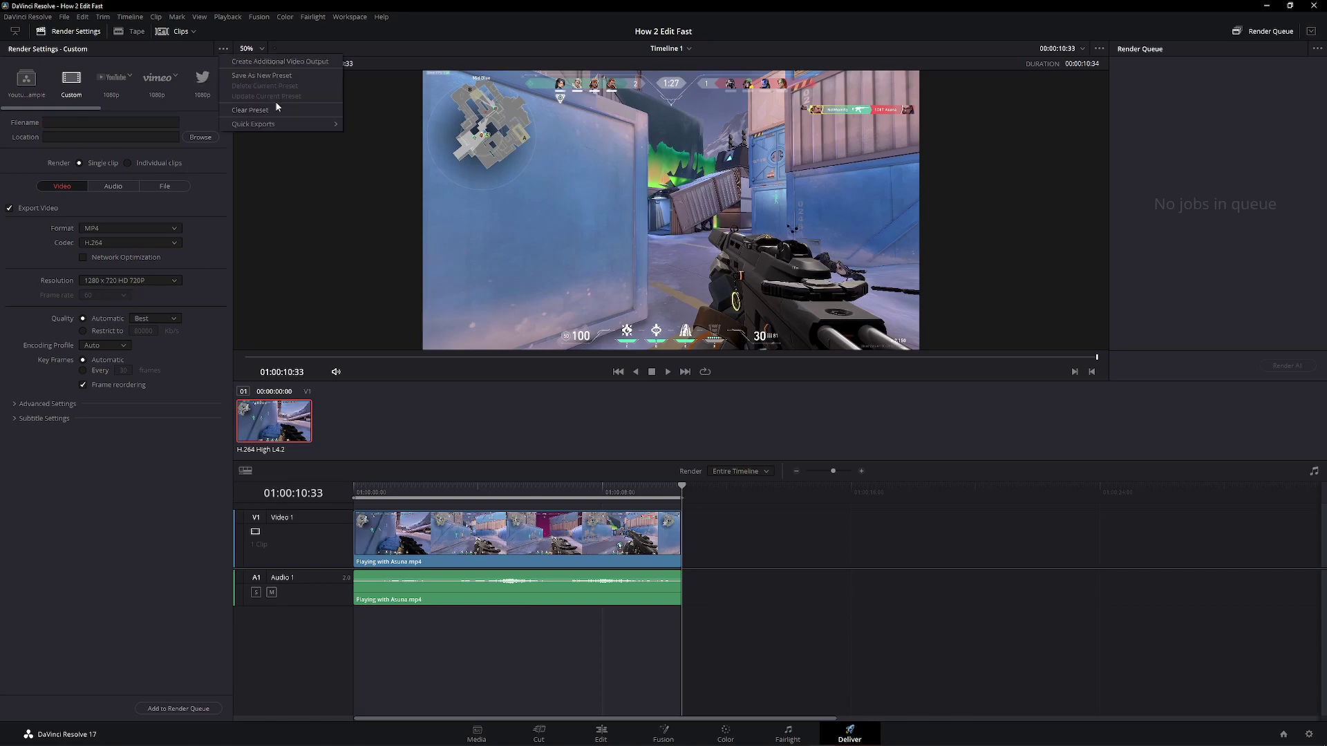
pyautogui.click(256, 79)
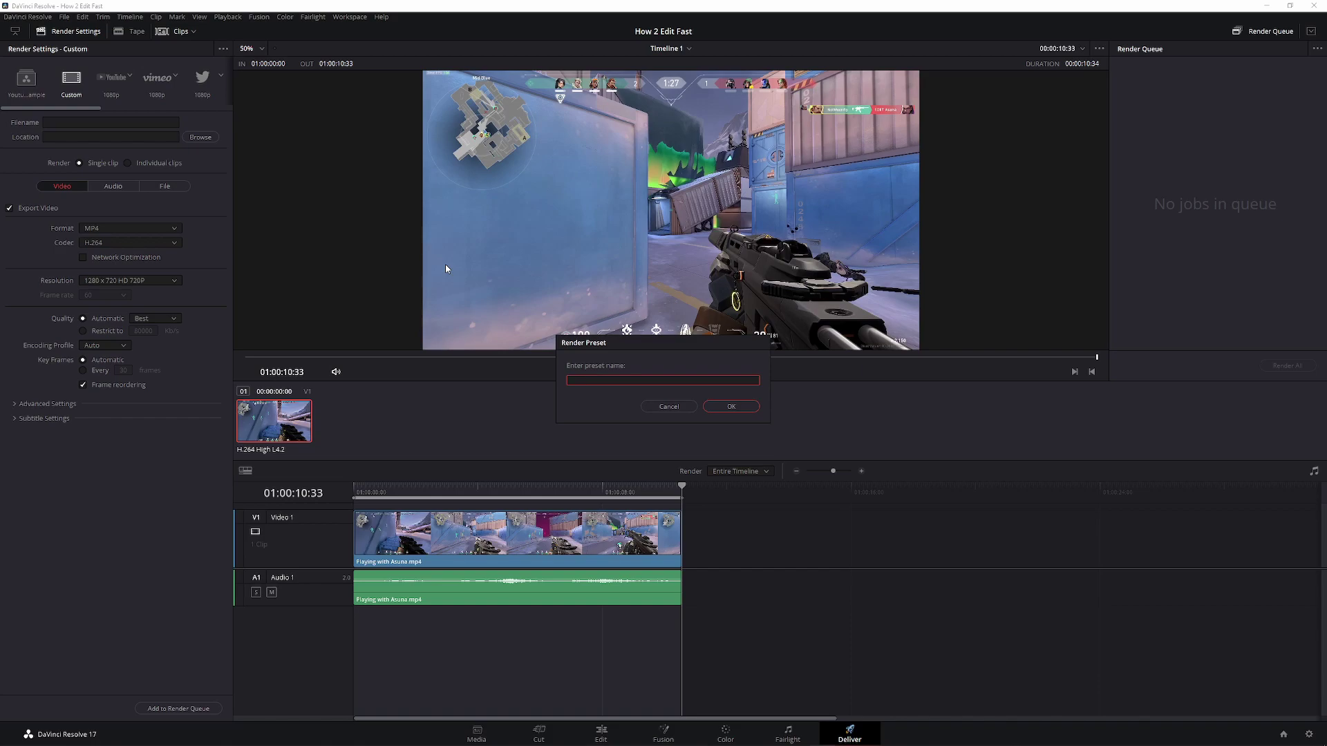
pyautogui.write('Compression 720p')
pyautogui.press('Return')
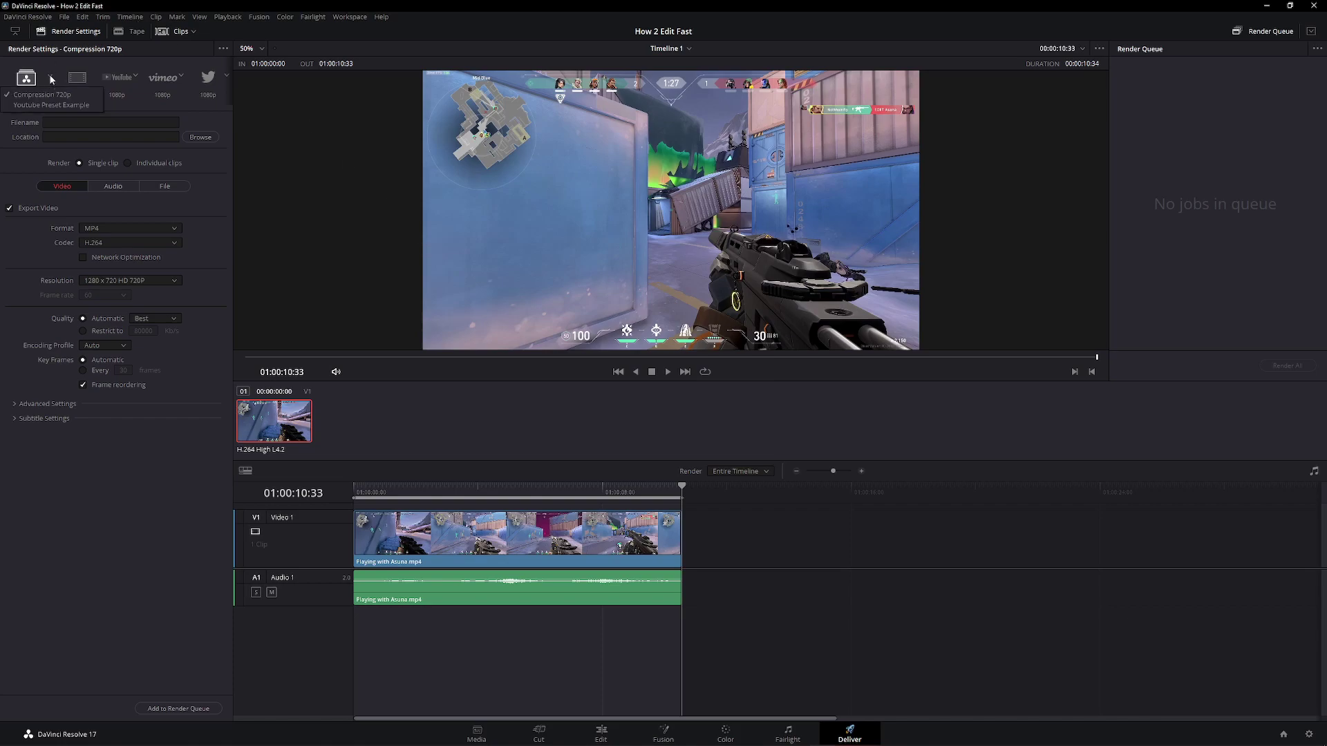
pyautogui.click(49, 74)
pyautogui.click(28, 105)
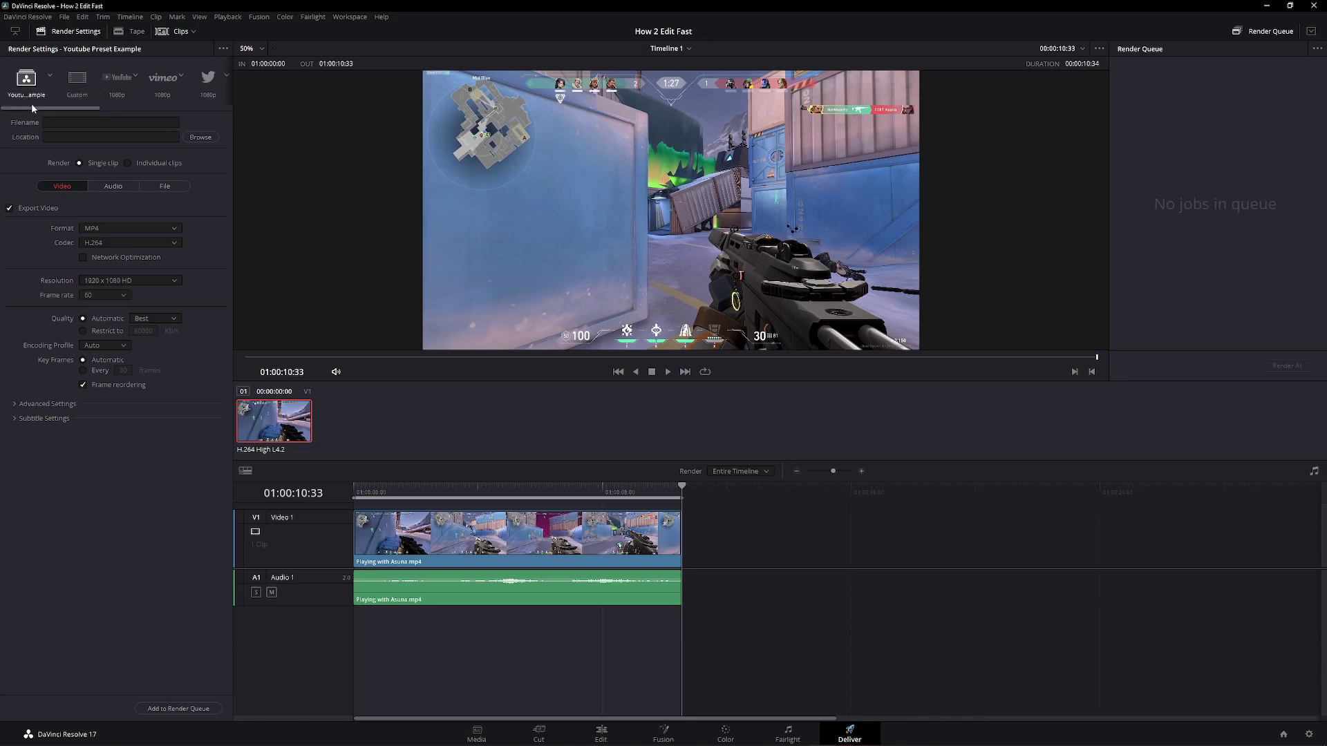
pyautogui.click(50, 77)
pyautogui.click(52, 94)
pyautogui.click(49, 76)
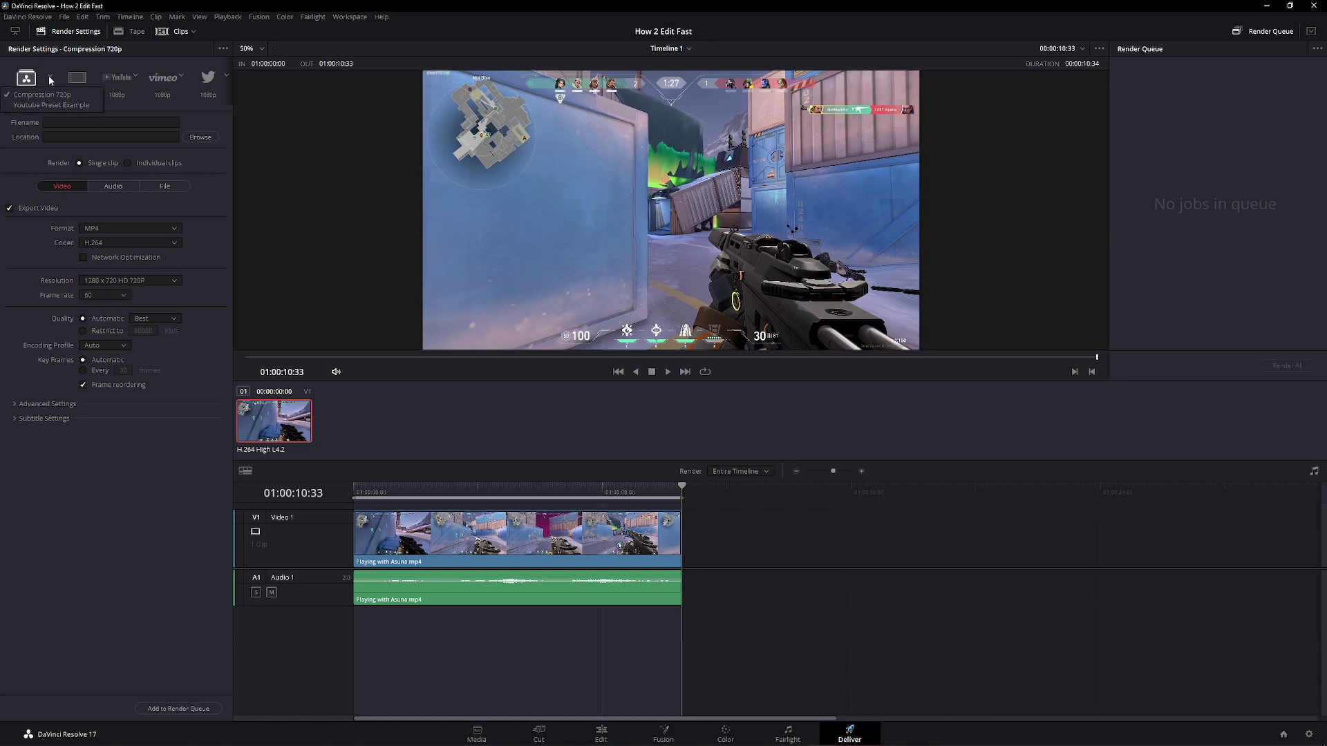
pyautogui.click(52, 105)
pyautogui.click(50, 76)
pyautogui.click(58, 95)
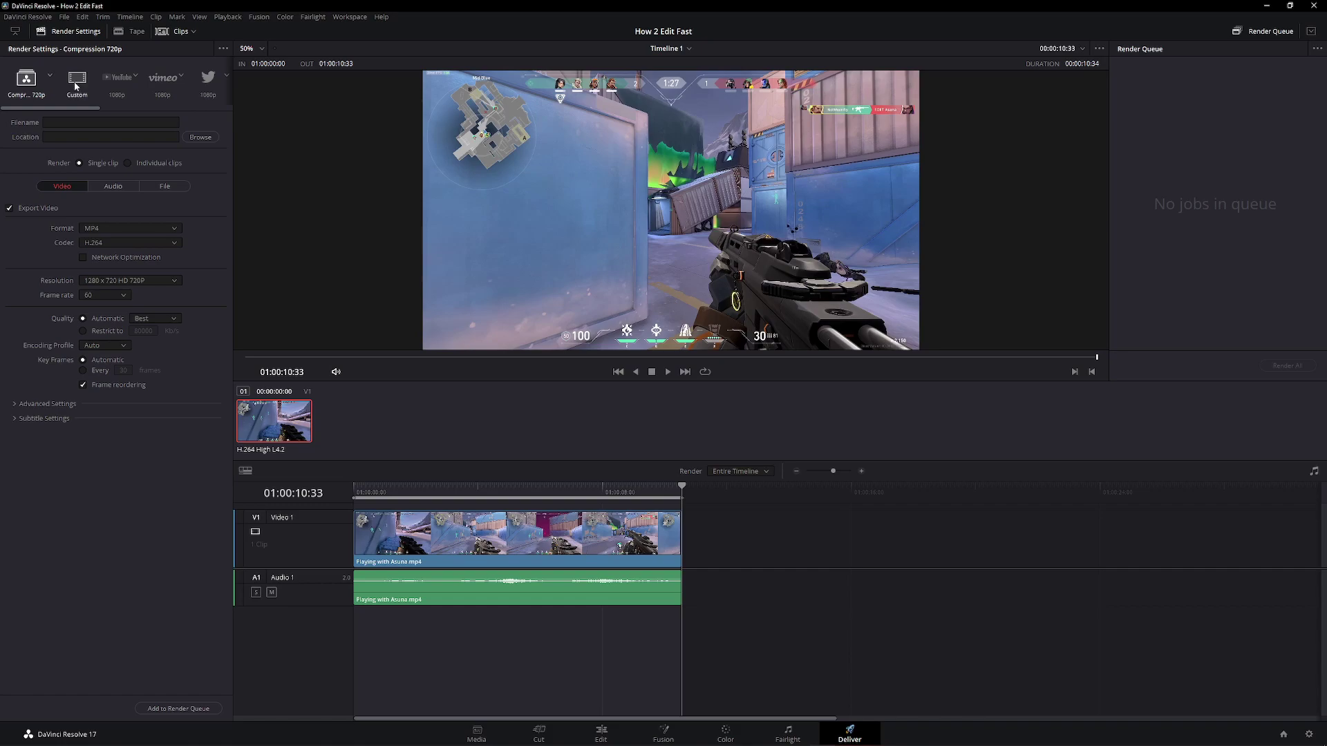
# Switch the render settings back to the Custom preset
pyautogui.click(77, 78)
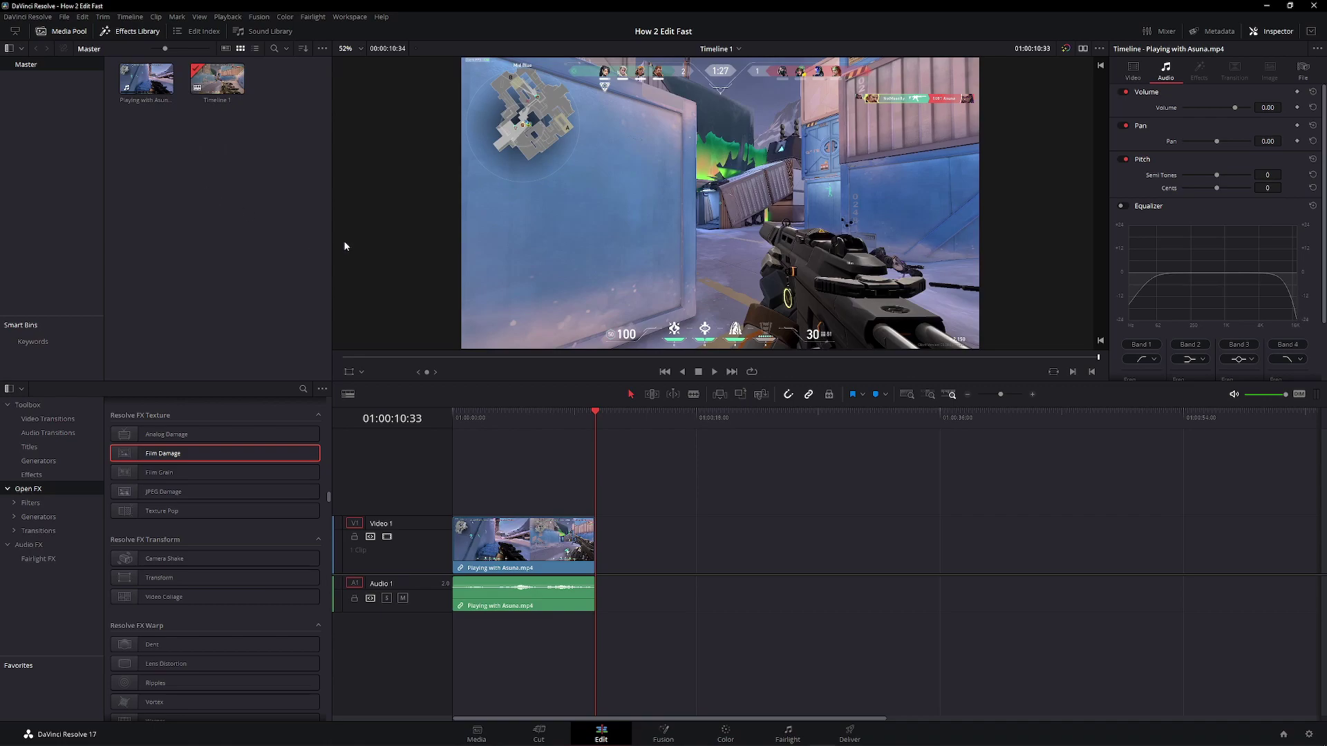
# Enable Live save under User > Project Save and Load in Preferences and save
pyautogui.click(27, 17)
pyautogui.click(35, 66)
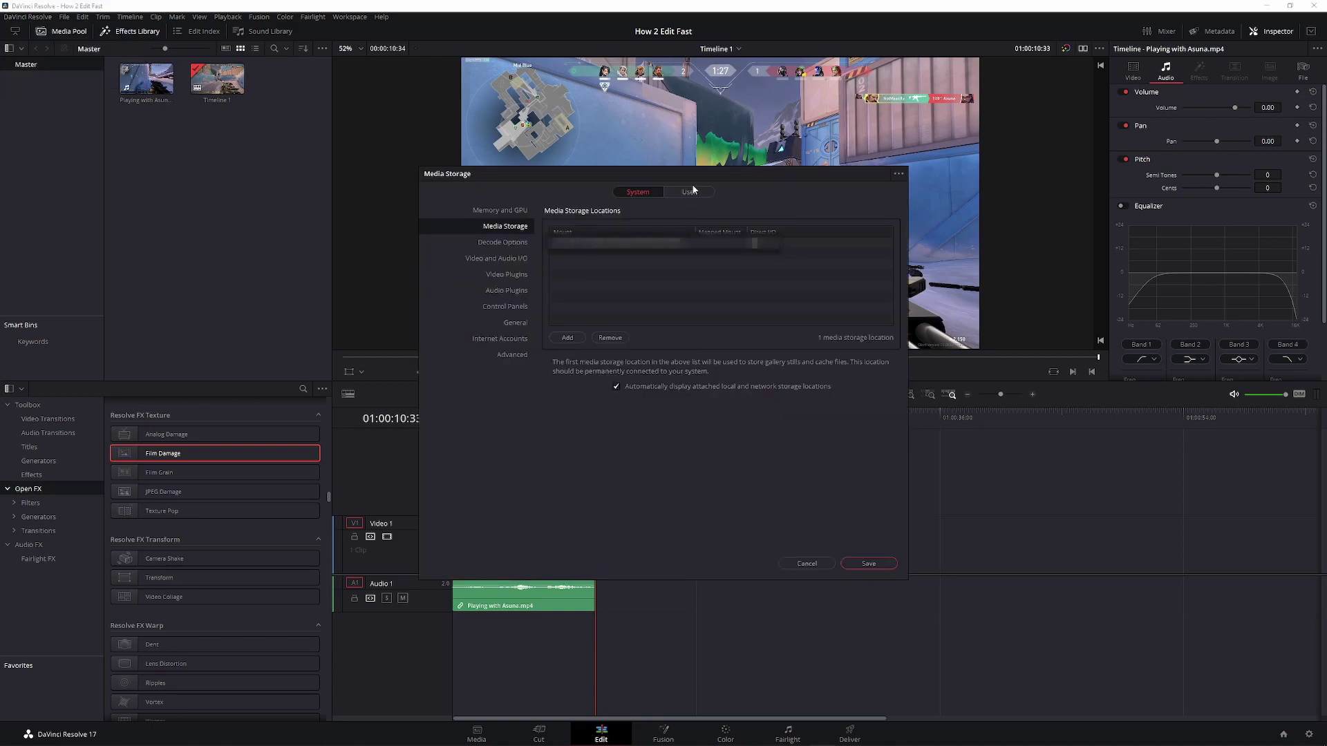
pyautogui.click(693, 192)
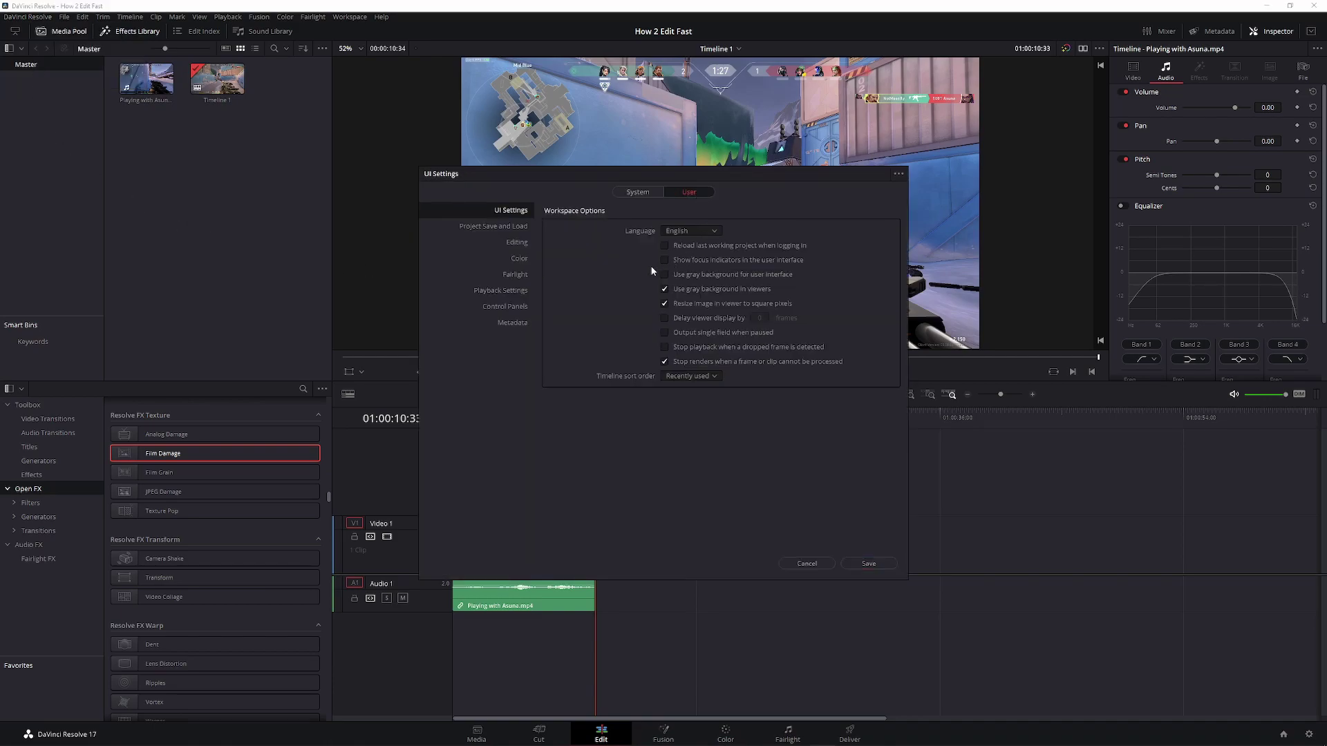
pyautogui.click(500, 227)
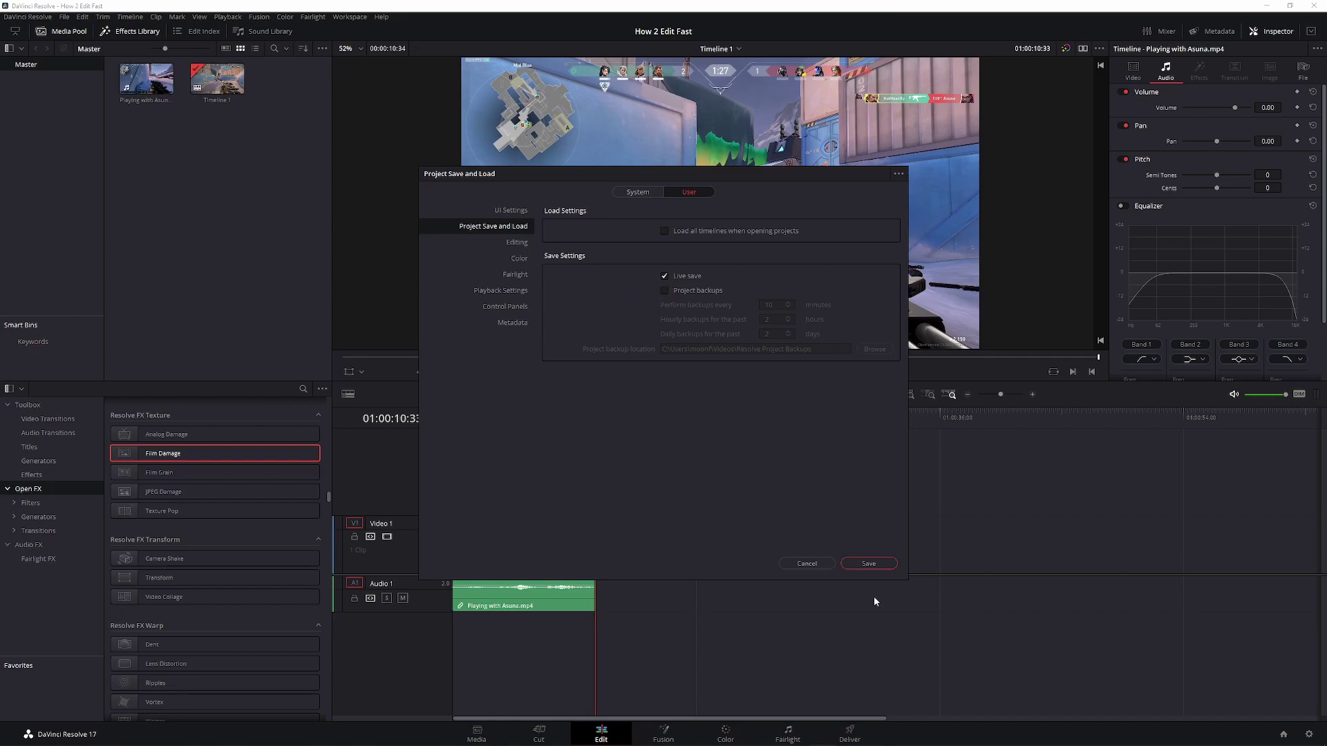
pyautogui.click(875, 563)
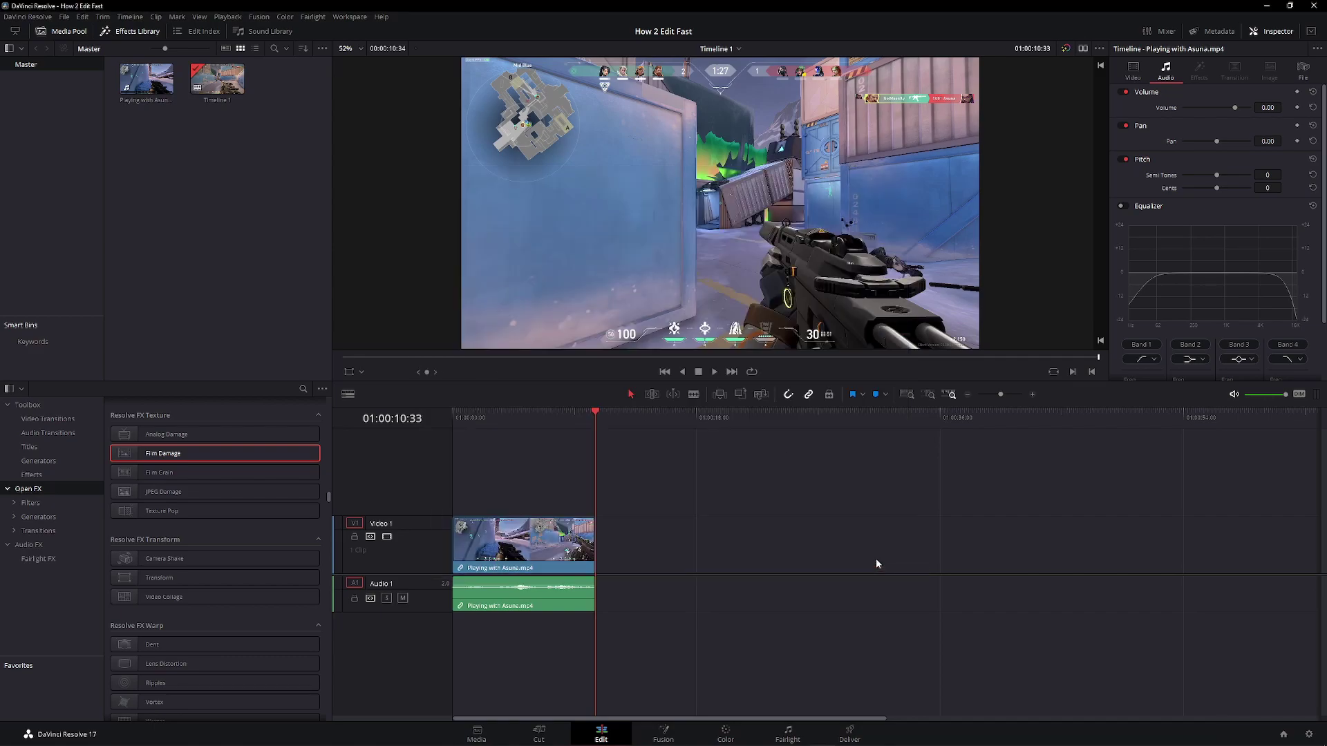